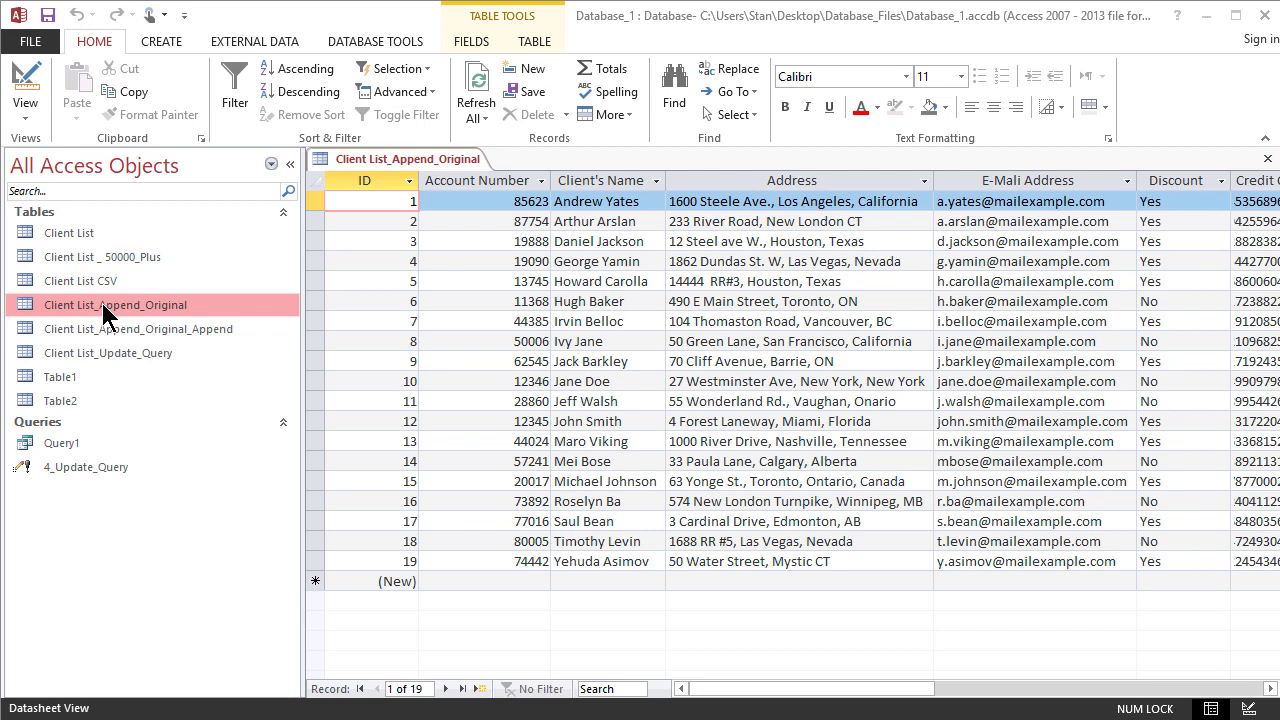
- Select the last record of the original client table, and open the Client List_Append_Original_Append table
click(315, 561)
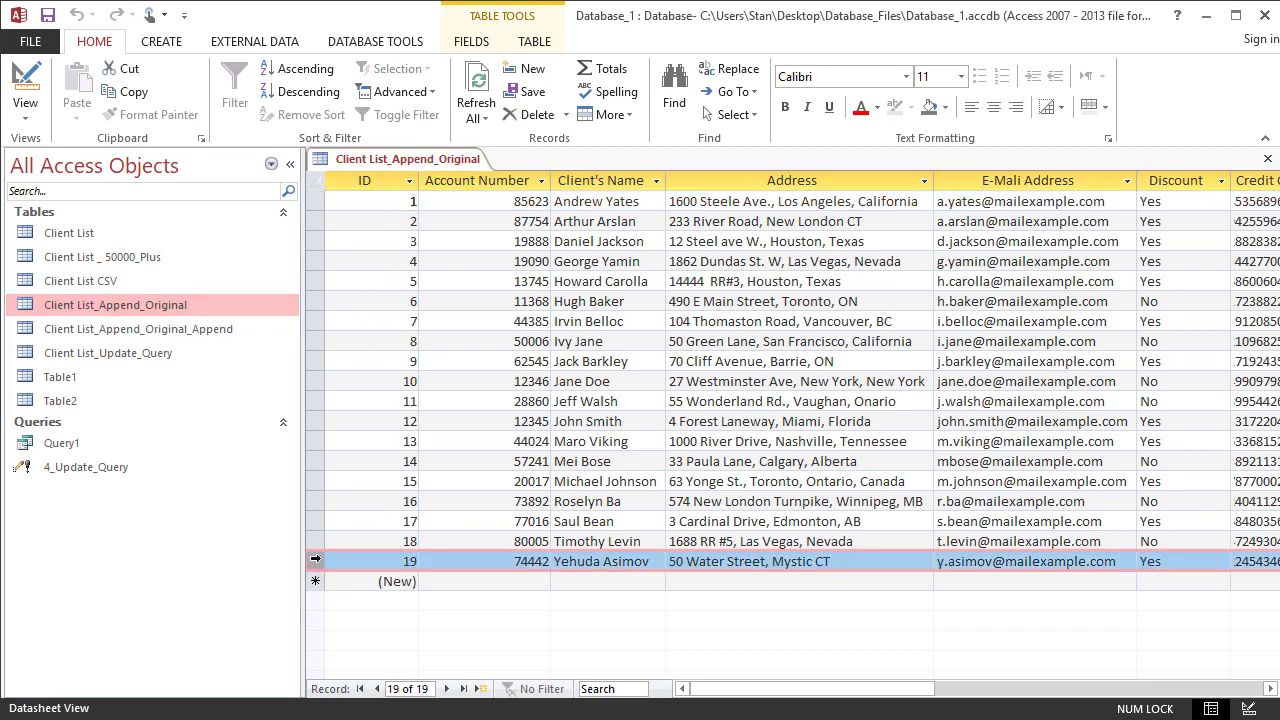
click(220, 330)
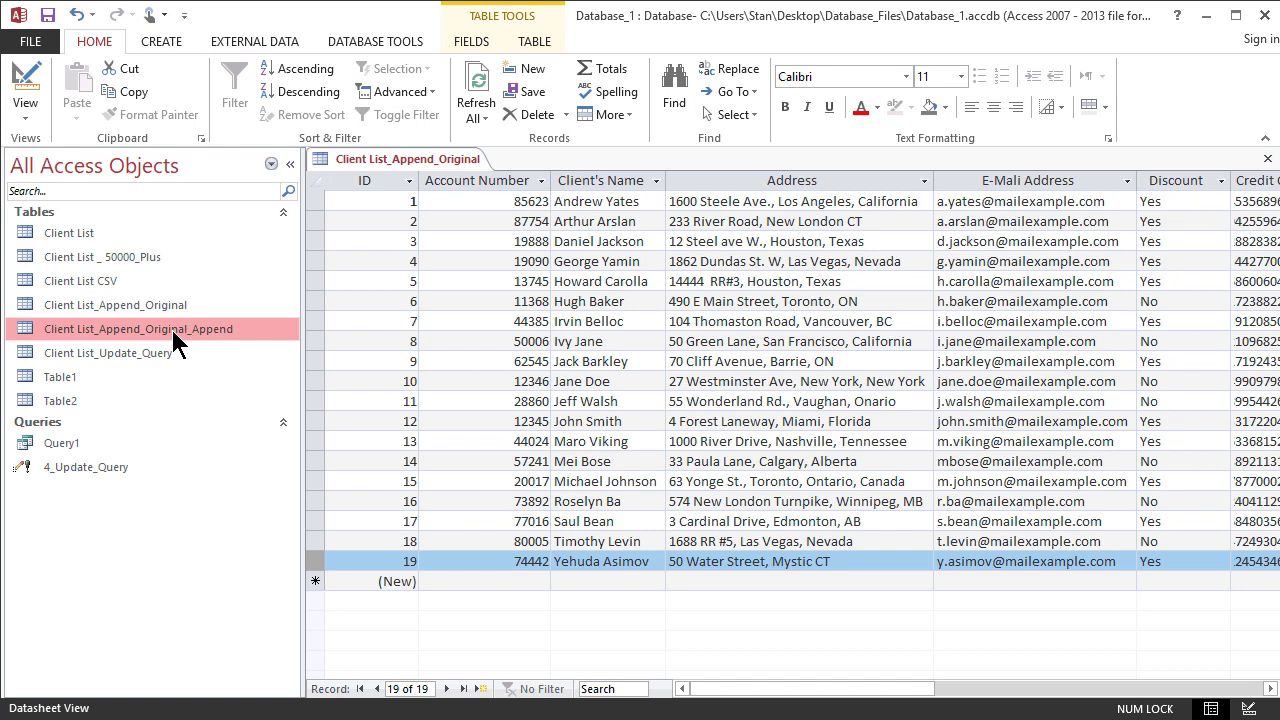
right_click(186, 340)
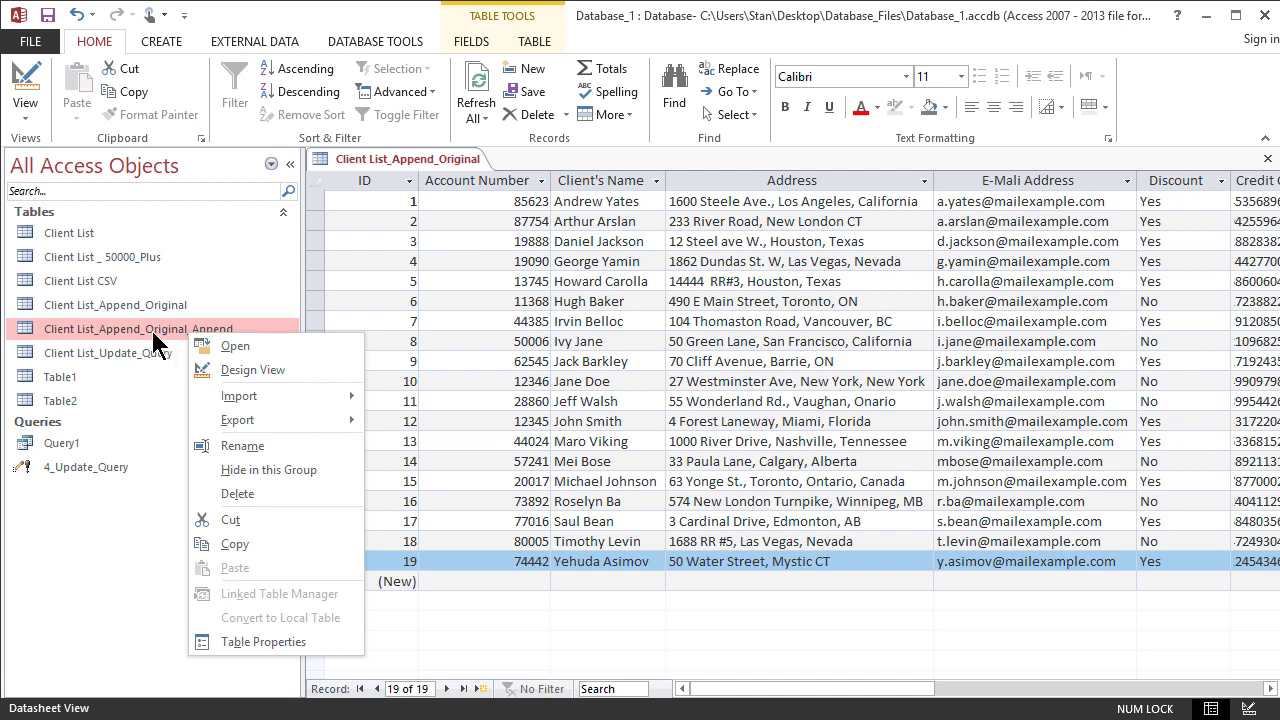
click(236, 346)
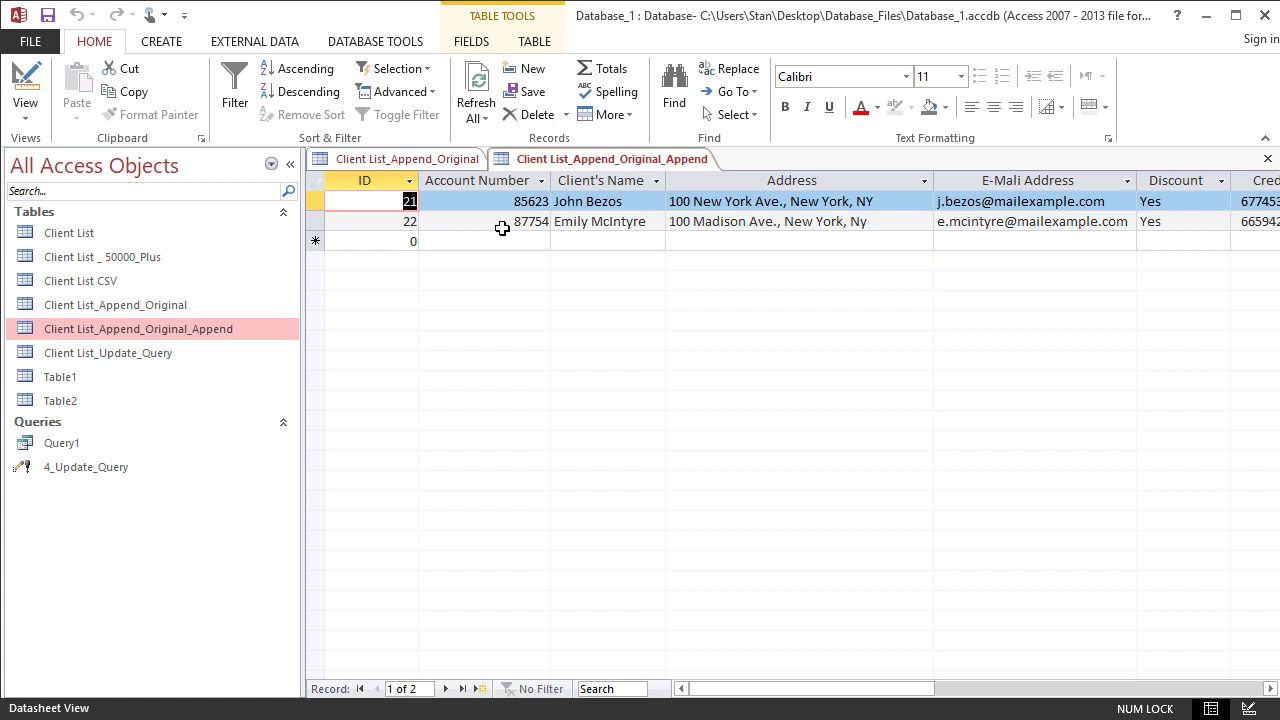
- Compare the record IDs in Client List_Append_Original_Append with the records in Client List_Append_Original
click(382, 197)
click(385, 222)
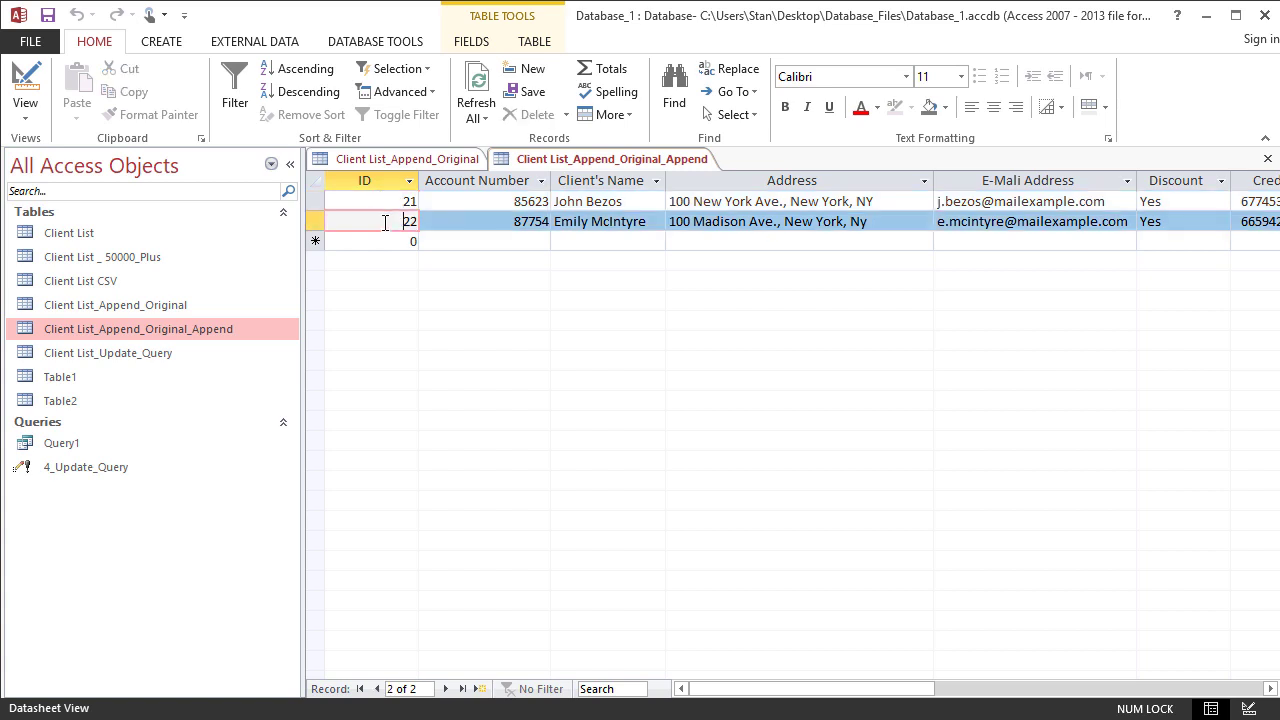
click(406, 160)
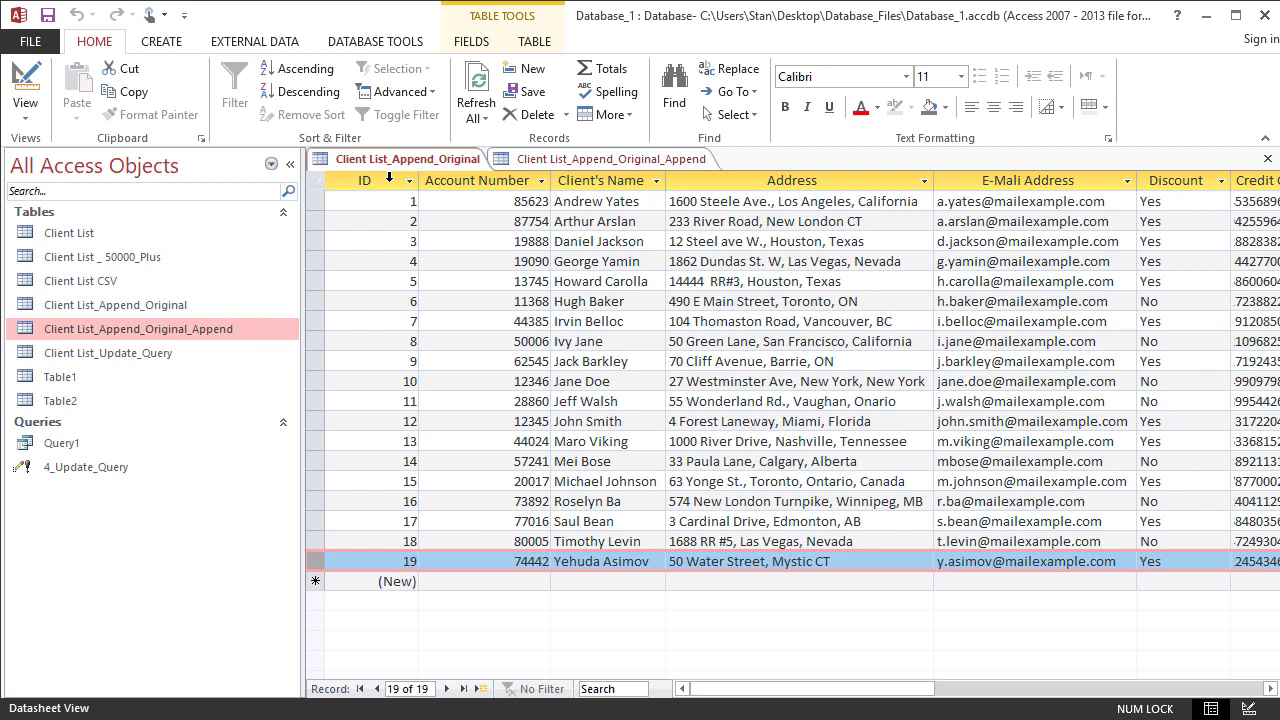
click(545, 164)
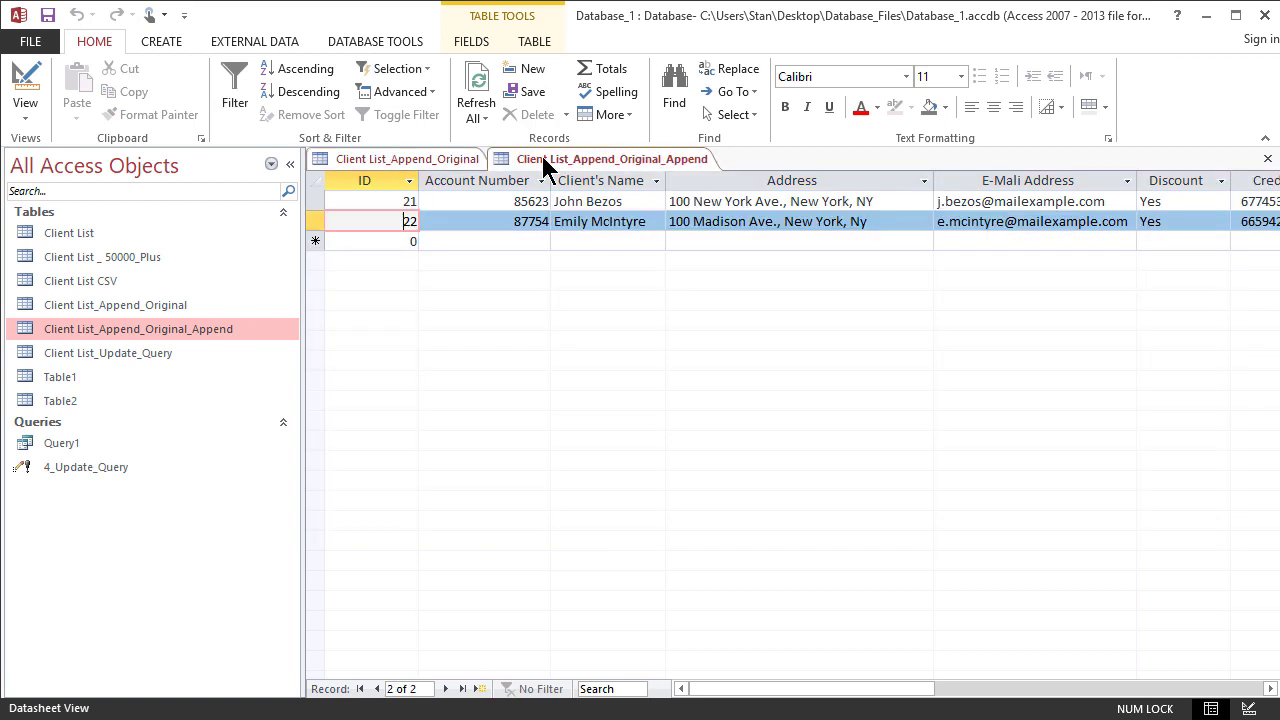
click(395, 202)
click(390, 222)
click(430, 158)
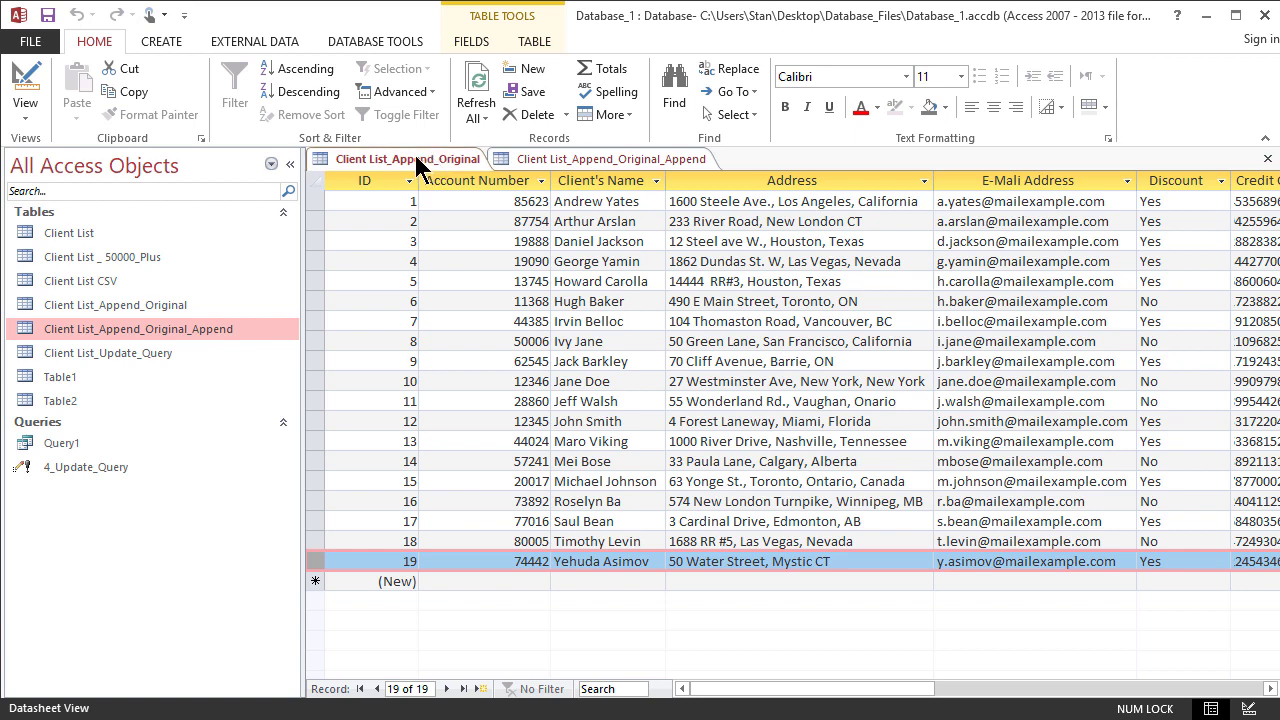
- Create a new query in design view with Client List_Append_Original_Append as its source table
click(166, 42)
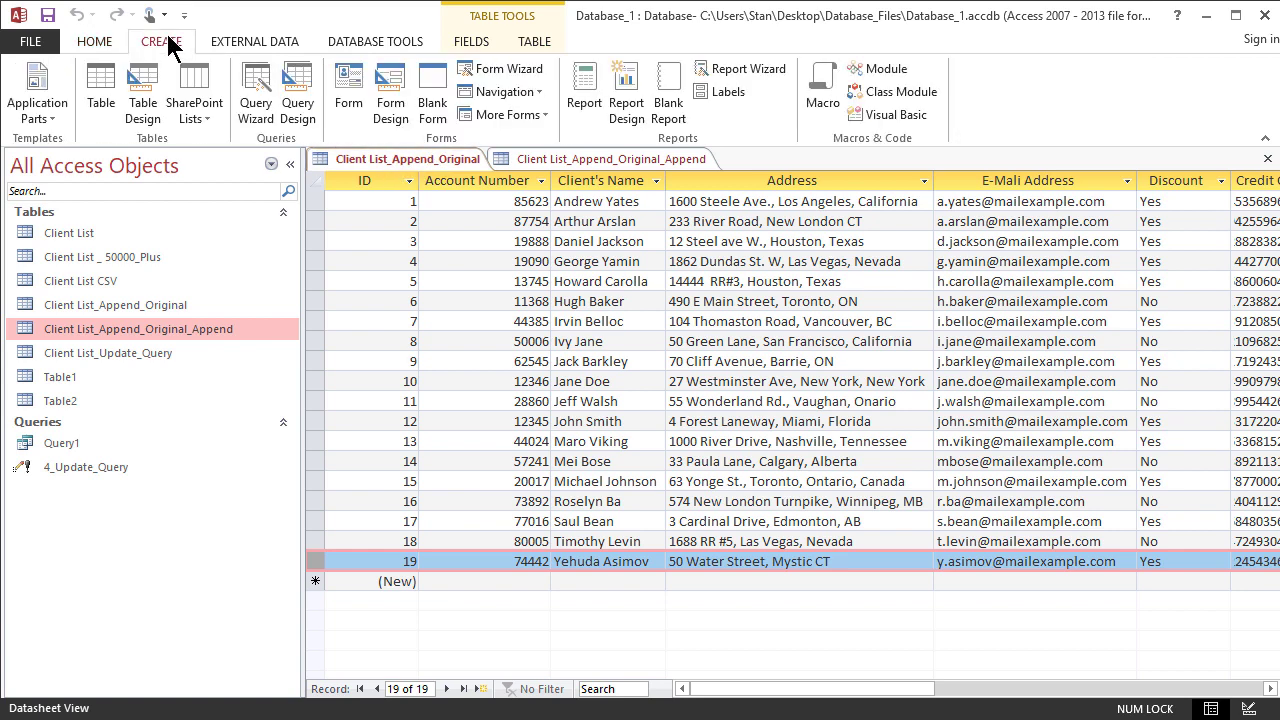
click(296, 90)
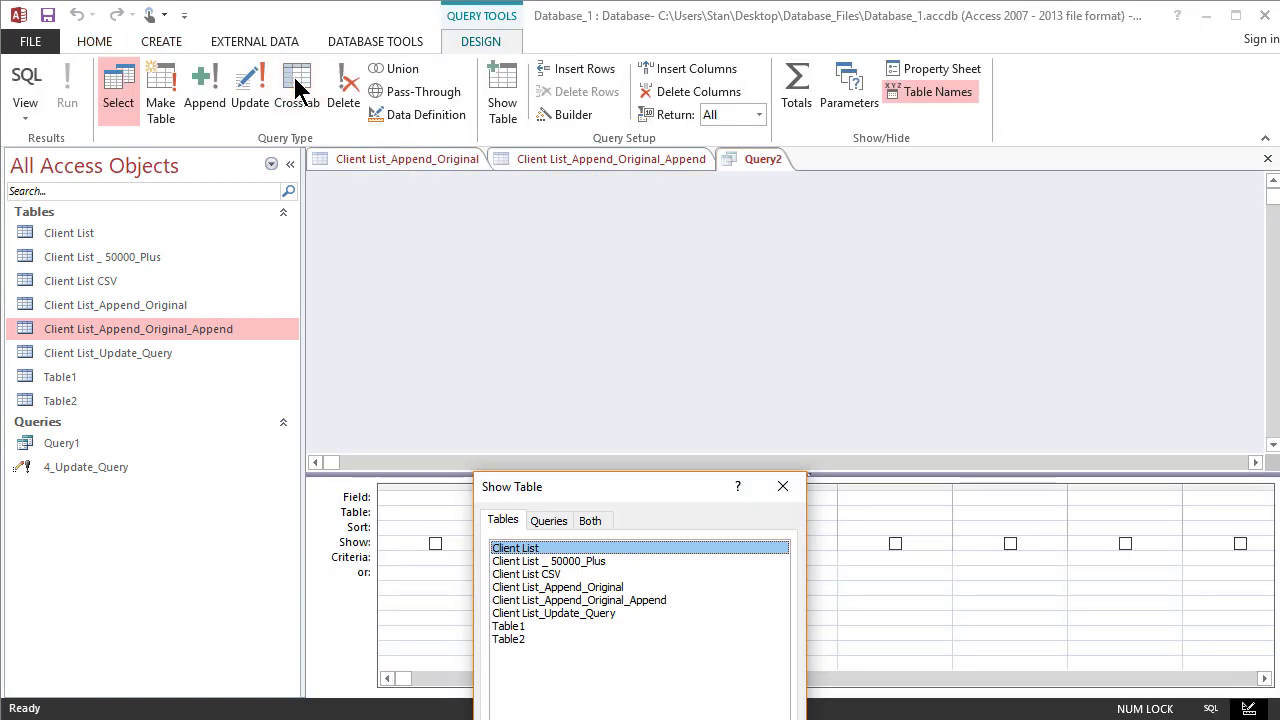
drag(610, 492, 610, 316)
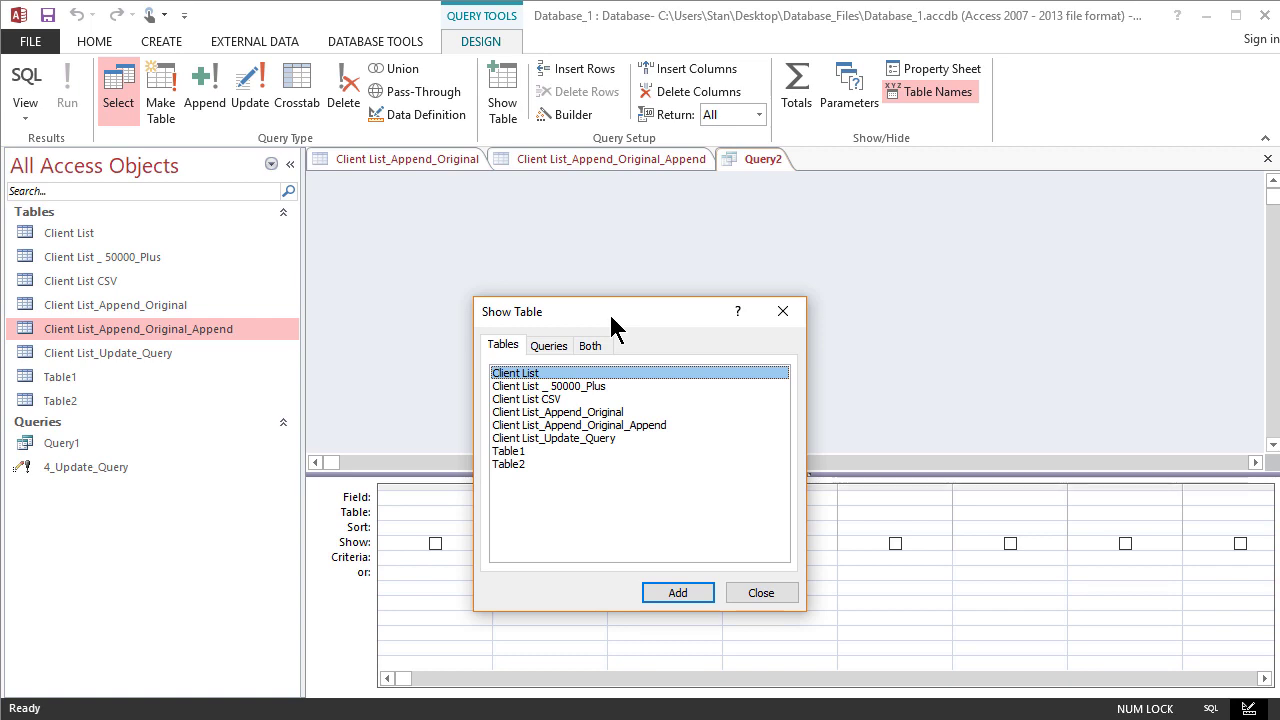
double_click(632, 425)
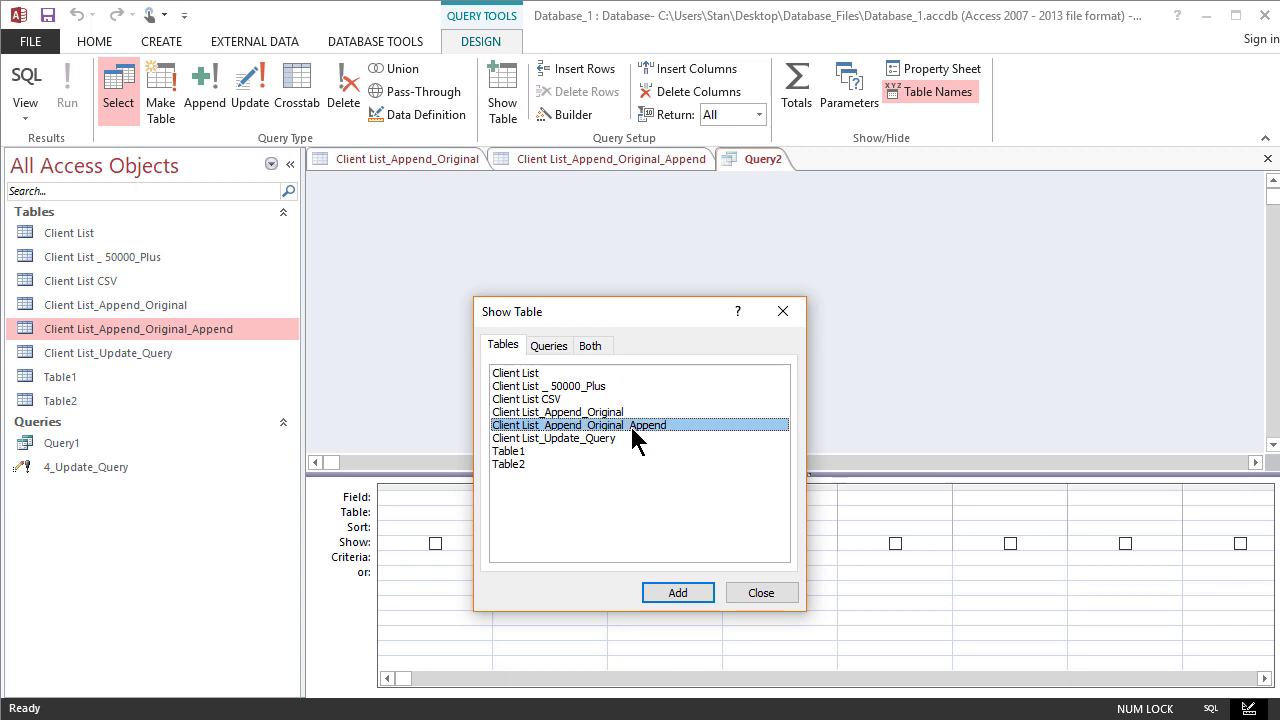
click(783, 311)
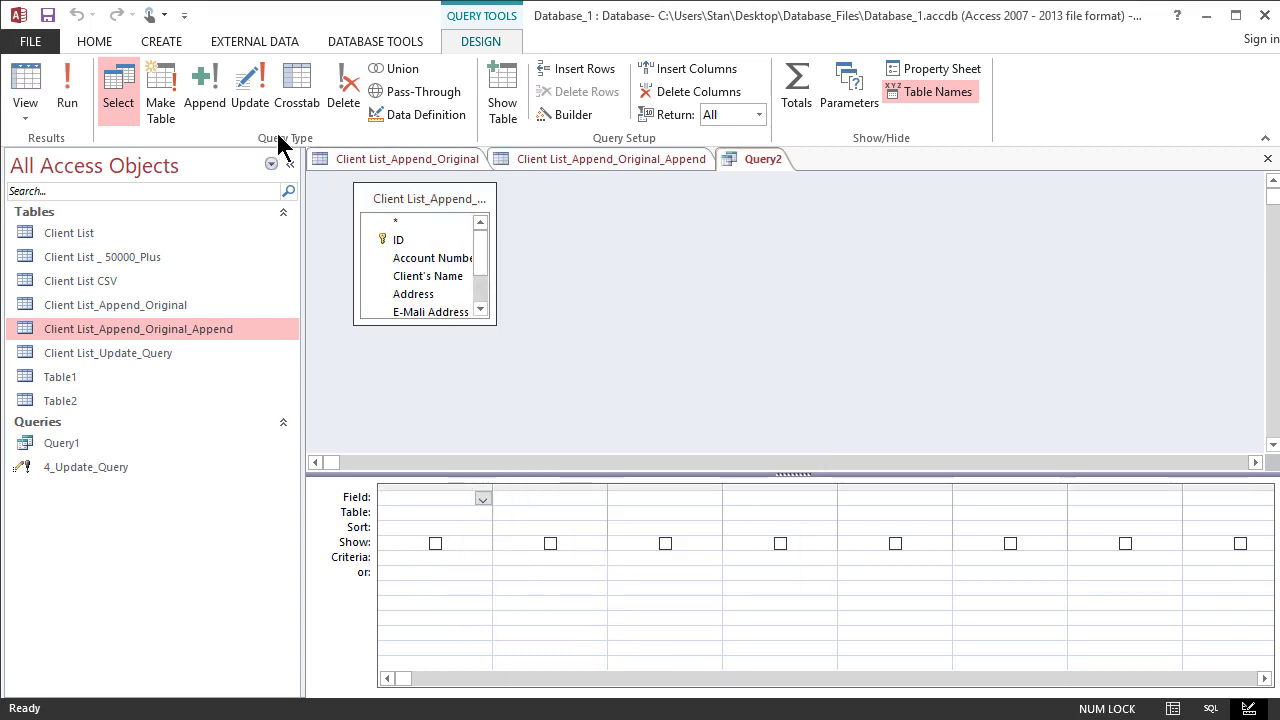
- Make it an append query that adds records to Client List_Append_Original in the current database
click(207, 93)
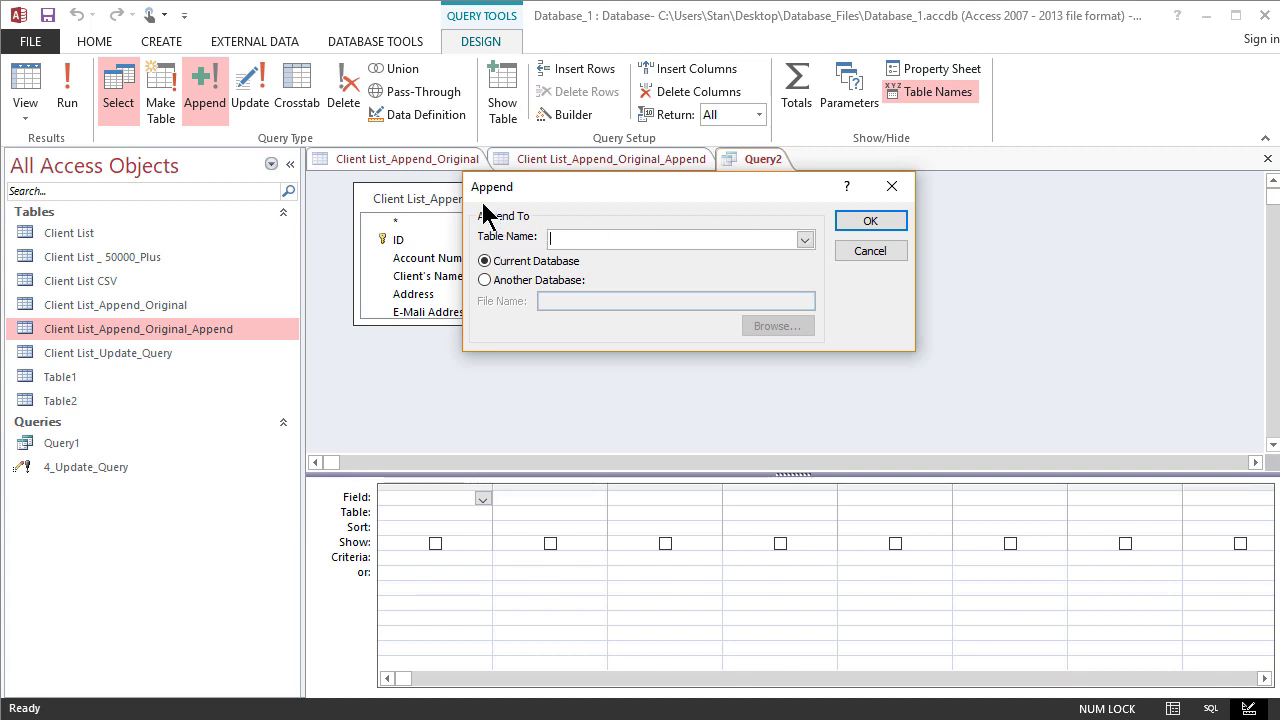
click(804, 244)
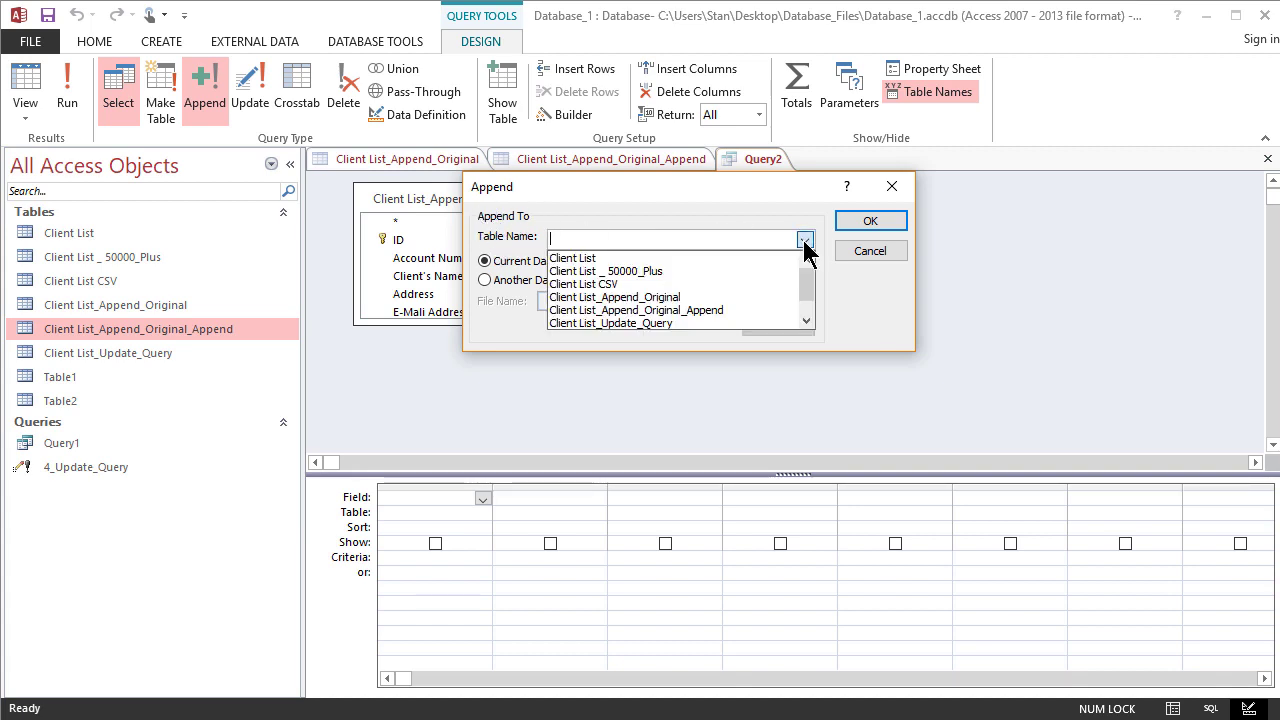
click(804, 244)
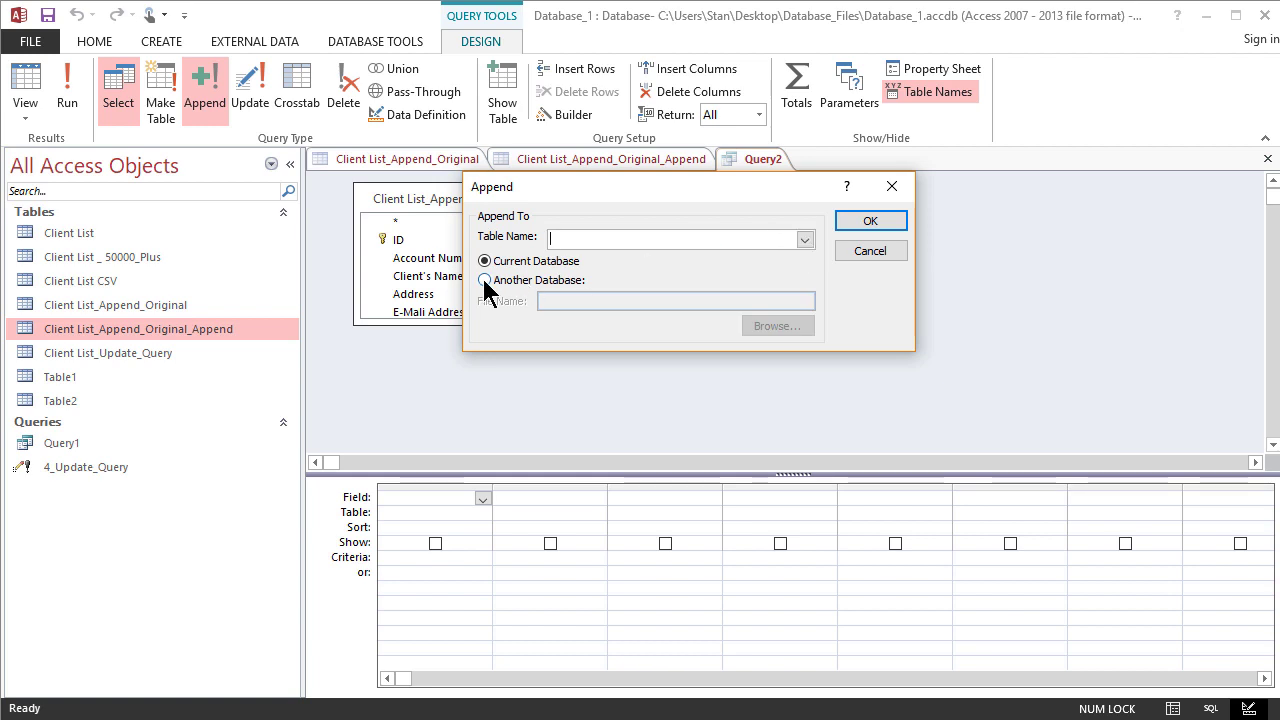
click(485, 280)
click(485, 262)
click(806, 242)
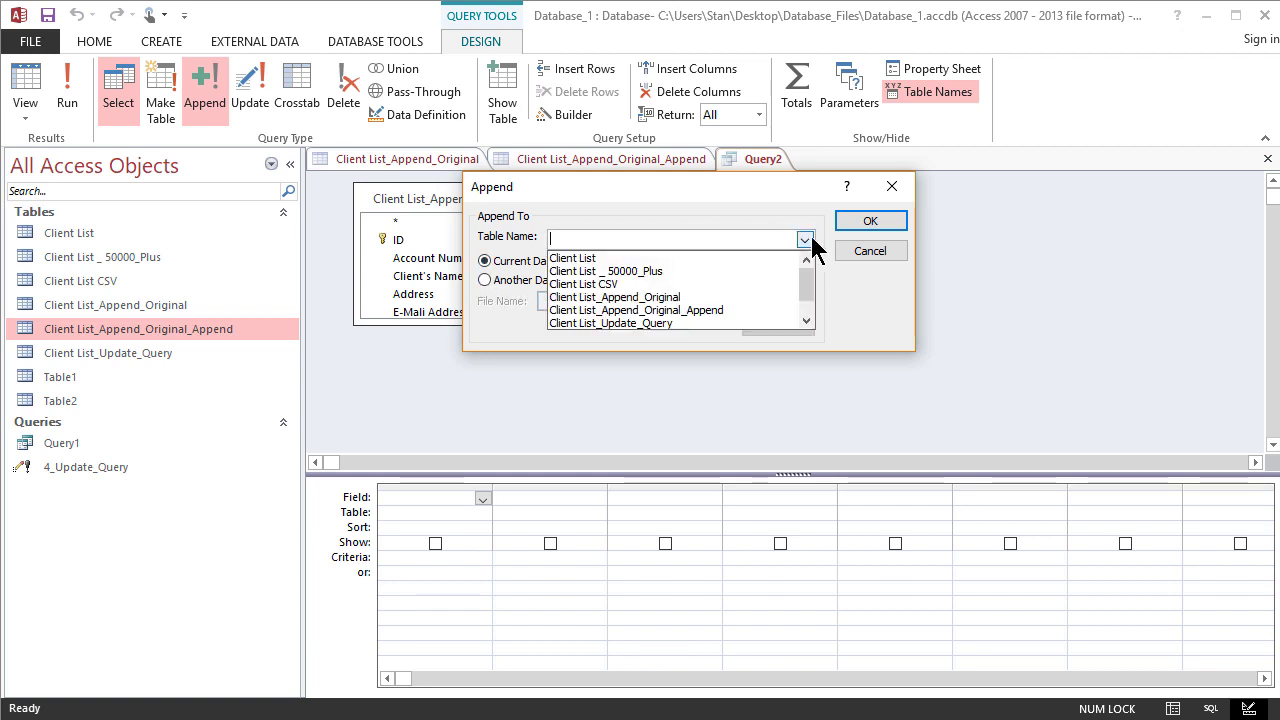
click(684, 296)
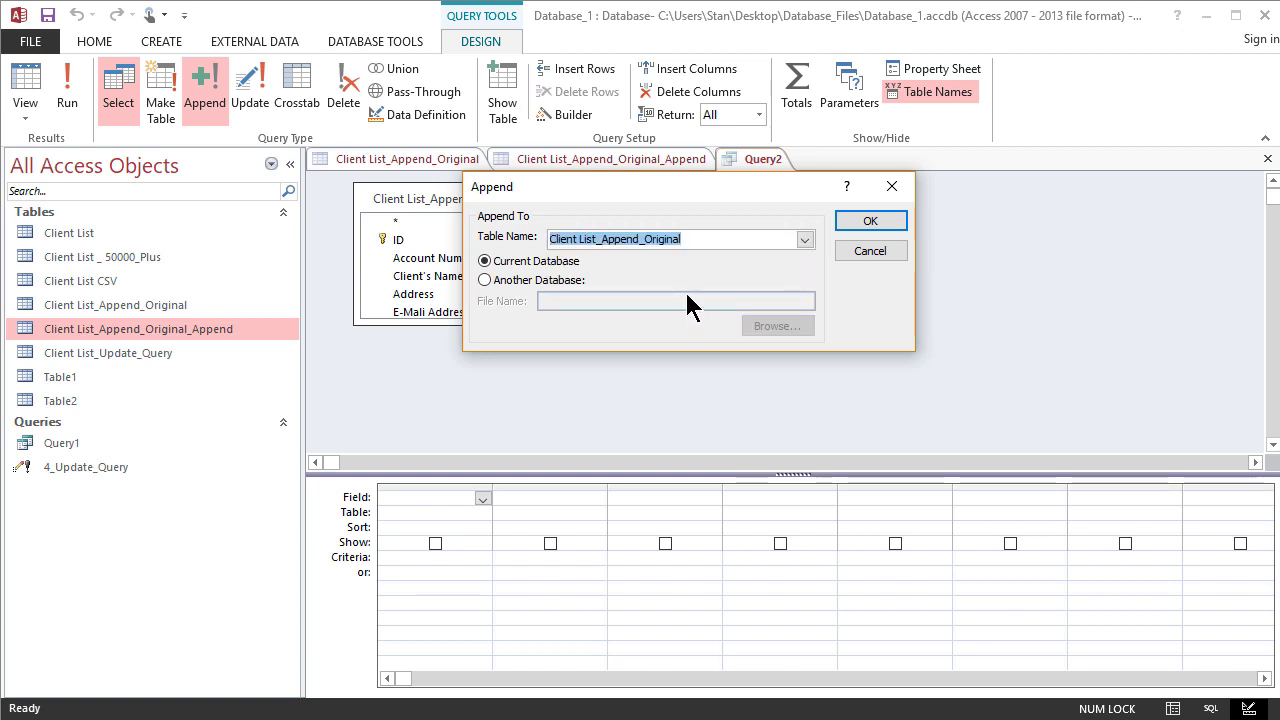
click(878, 224)
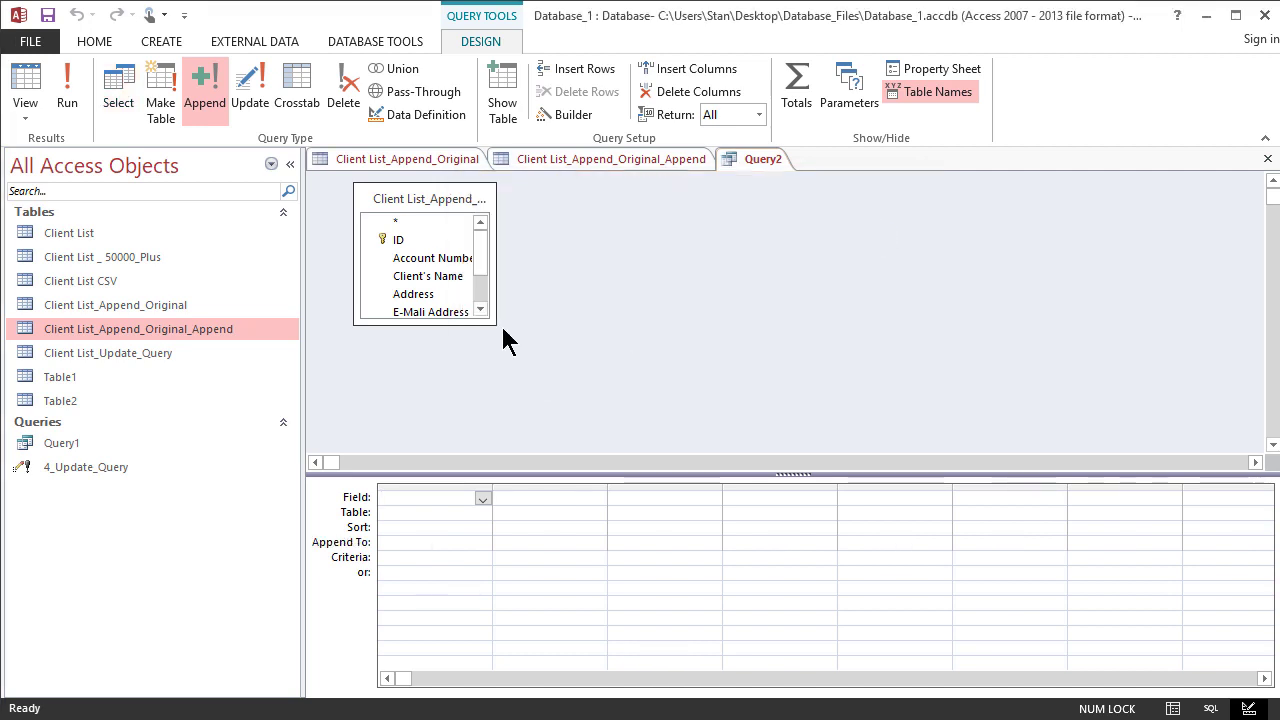
- Enlarge the source table's field list and add all fields from ID to Total Orders (5 years) to the query grid
drag(490, 323, 963, 431)
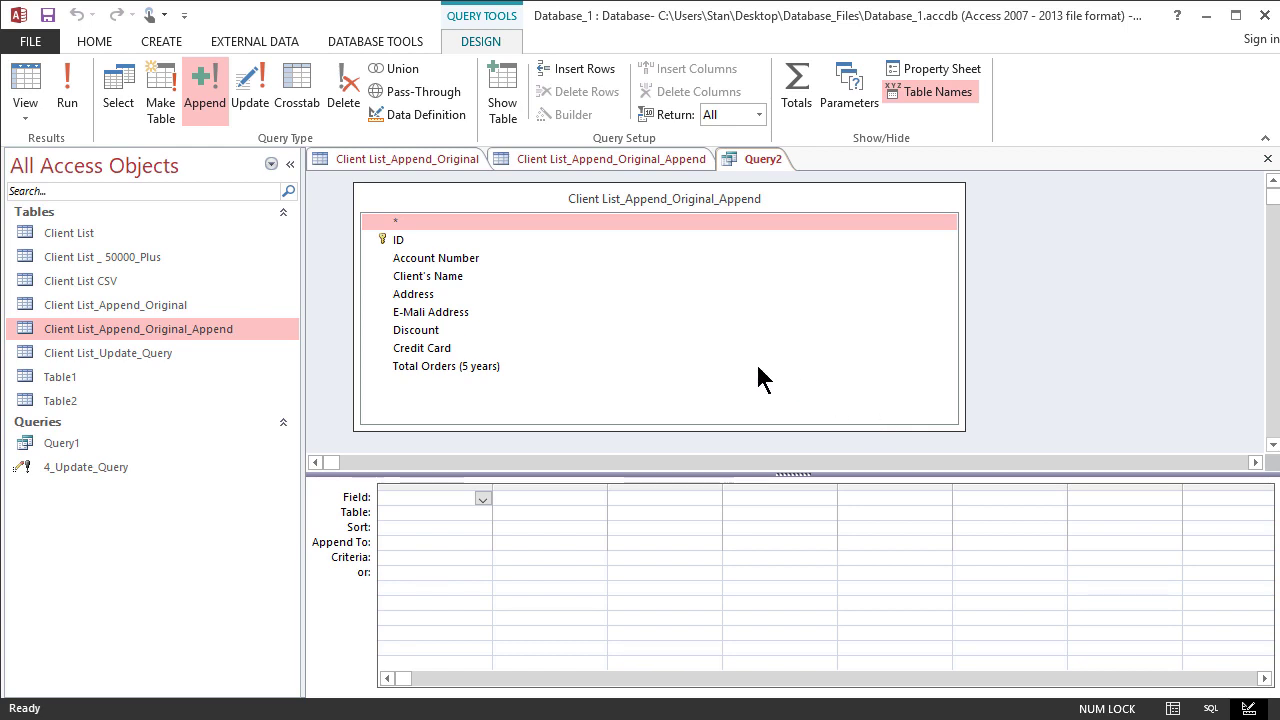
click(410, 240)
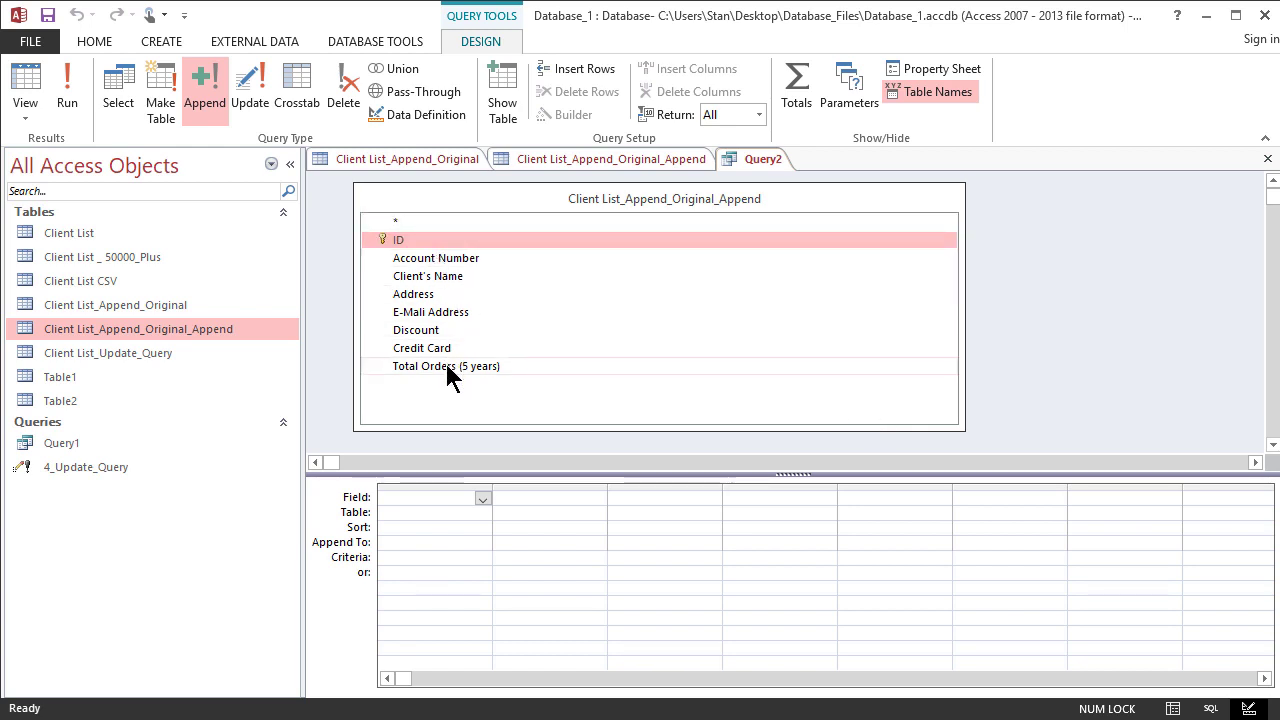
shift+click(449, 366)
drag(415, 262, 405, 494)
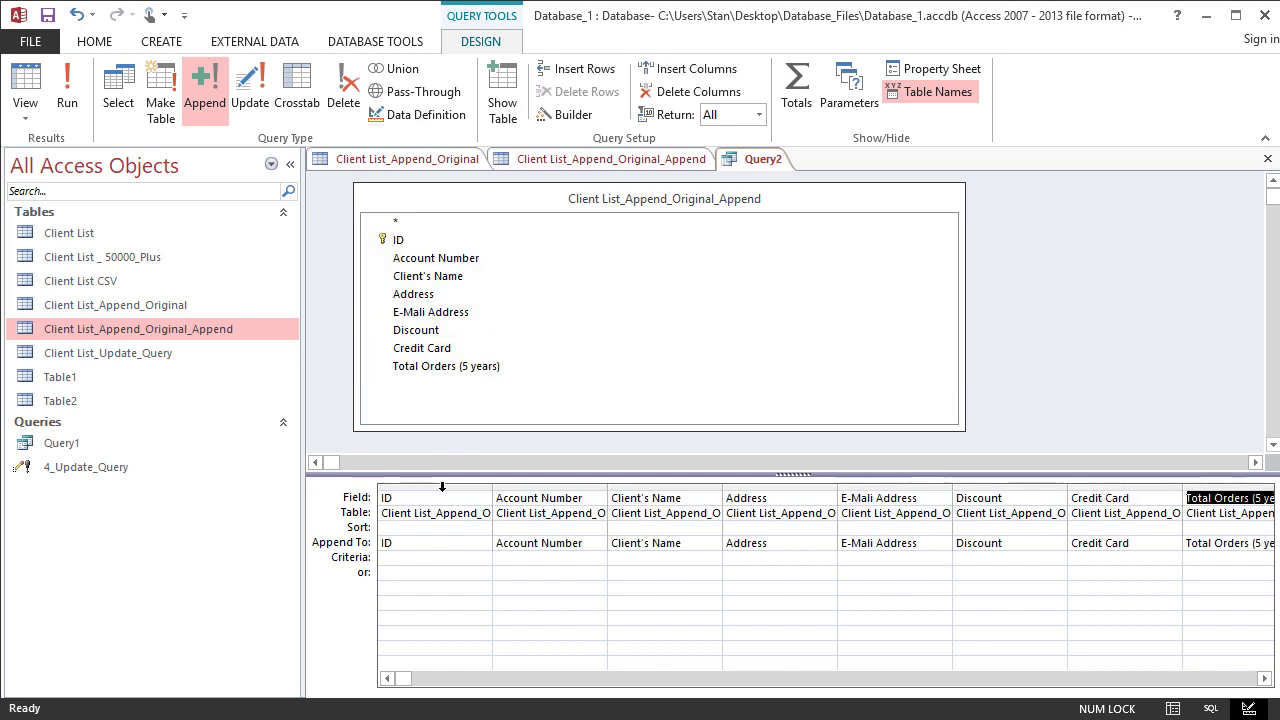
- Save the query as 3_Append_Query
click(47, 14)
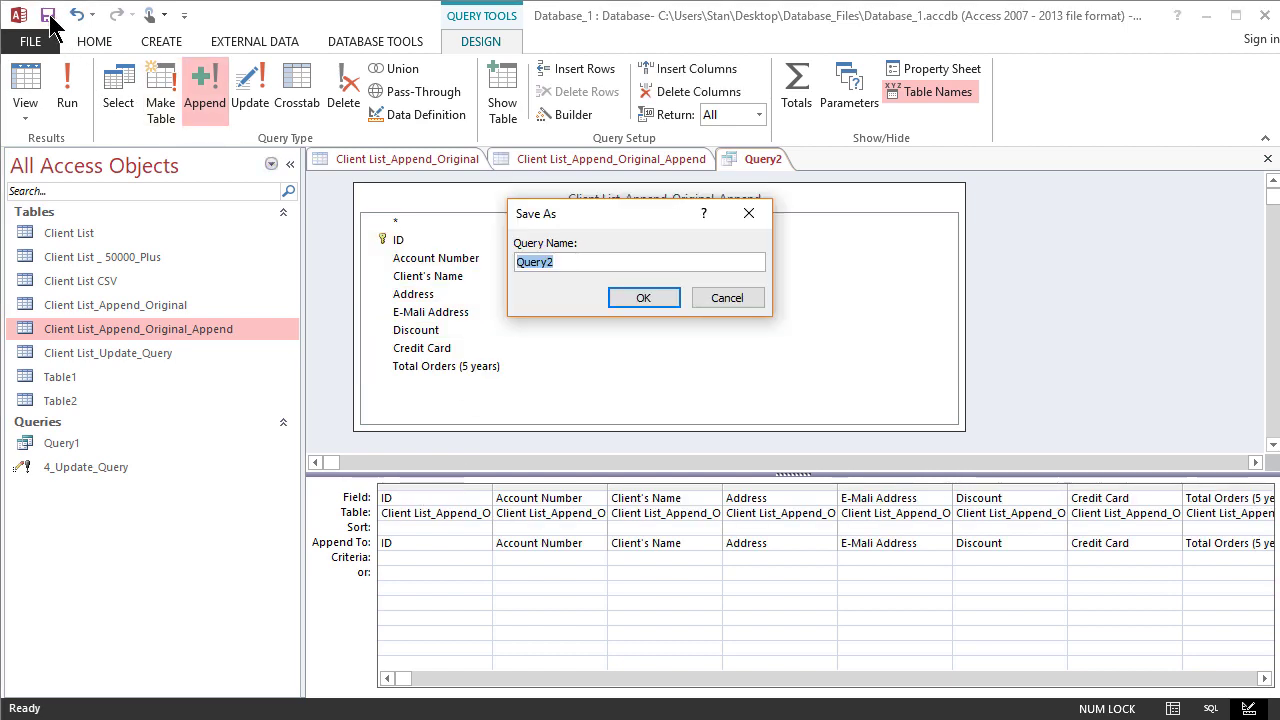
text(3)
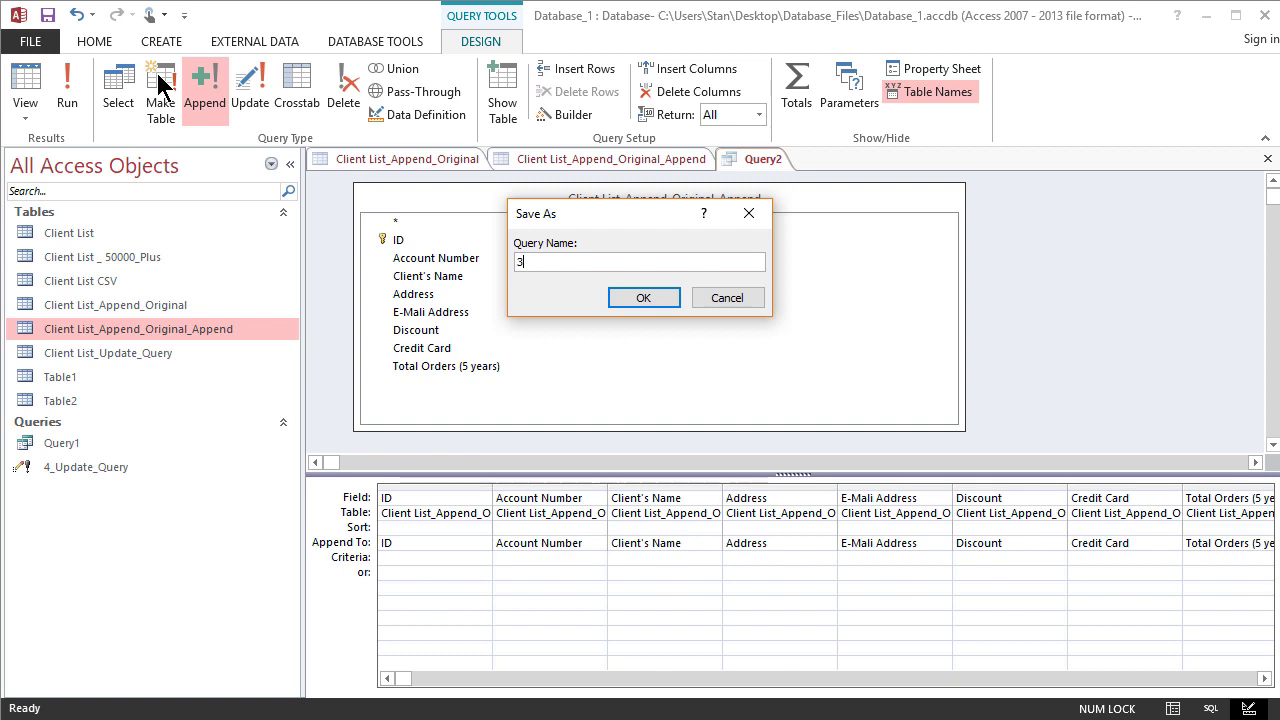
text(_Ap)
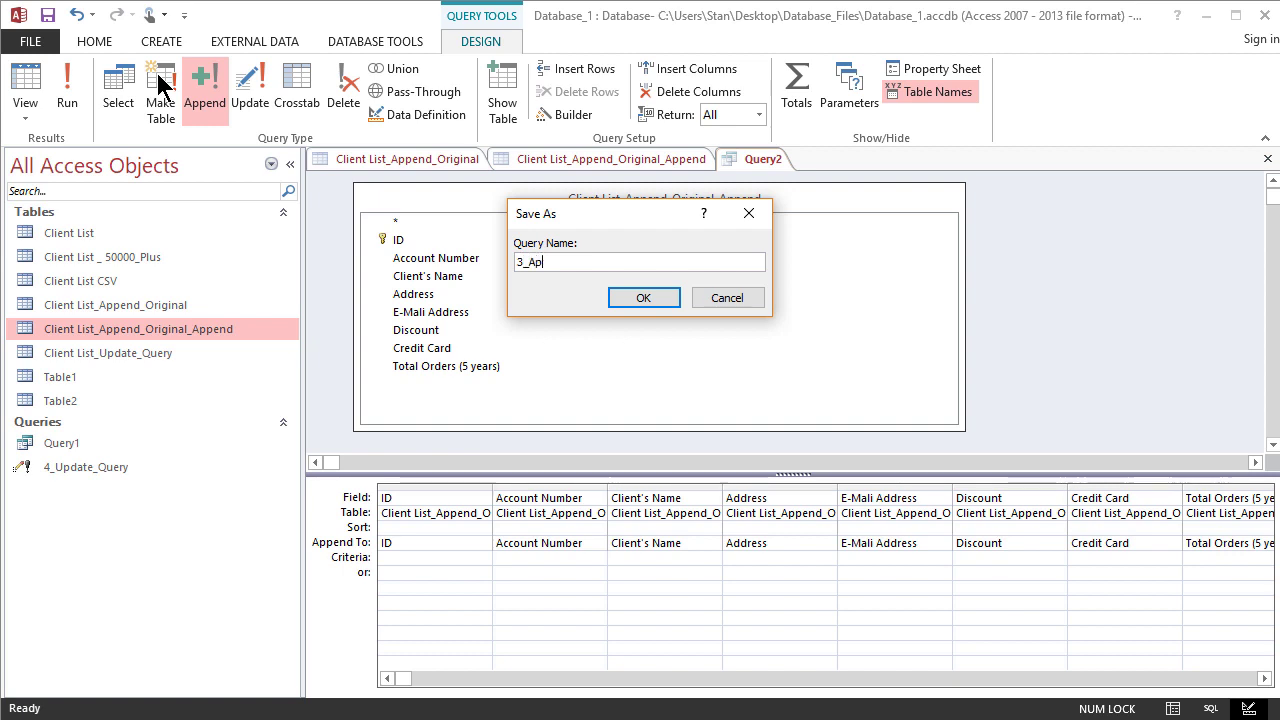
text(pend_Query)
click(641, 299)
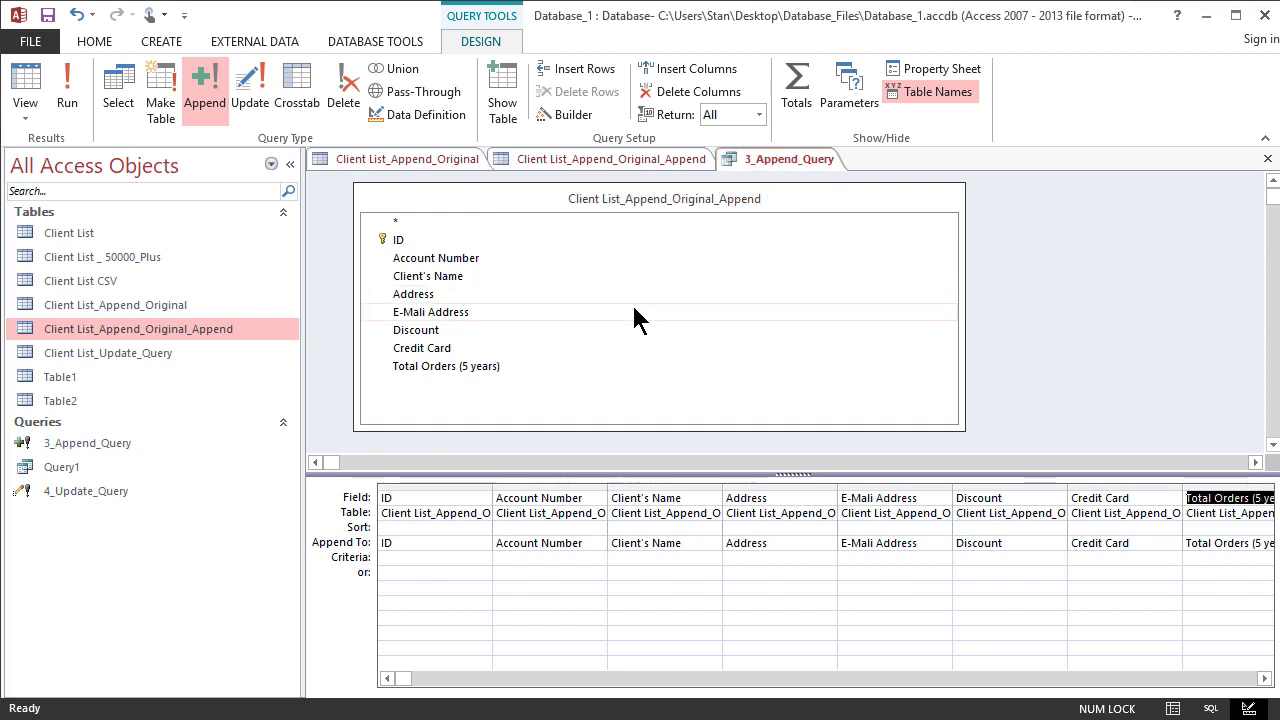
- Widen the ID and Total Orders (5 years) columns of the query grid to fit their contents
double_click(492, 487)
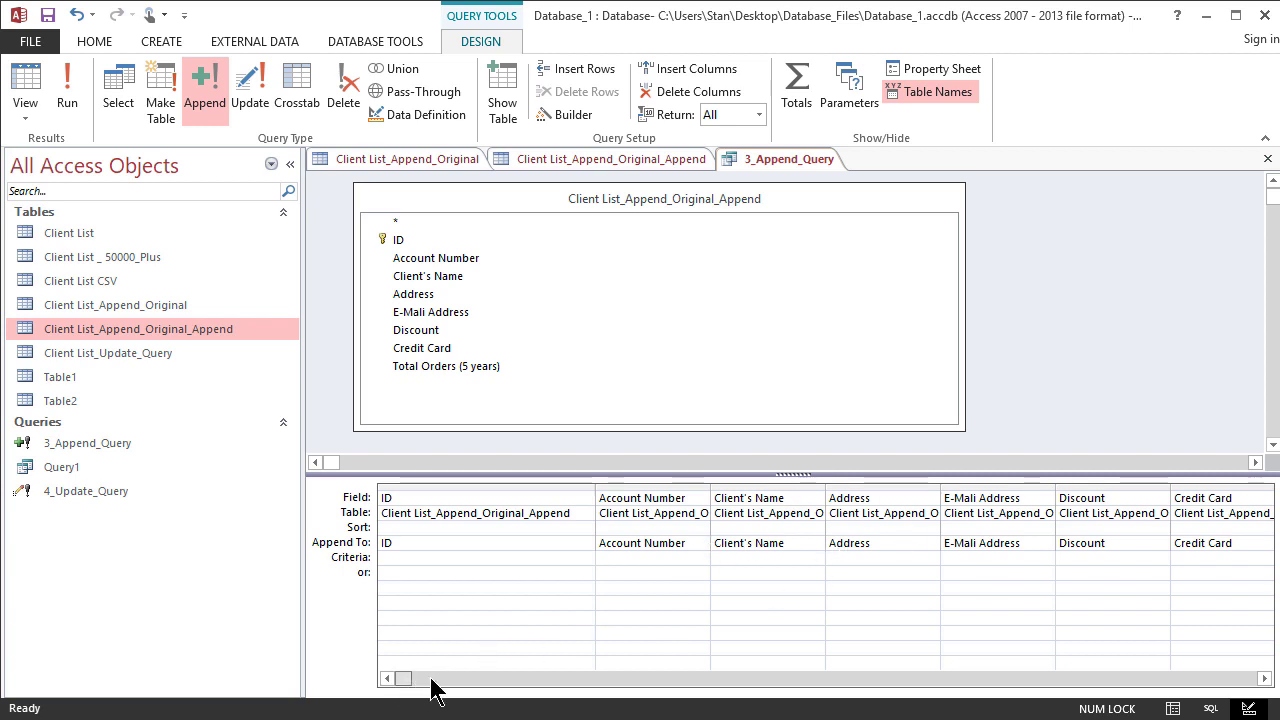
drag(431, 680, 551, 680)
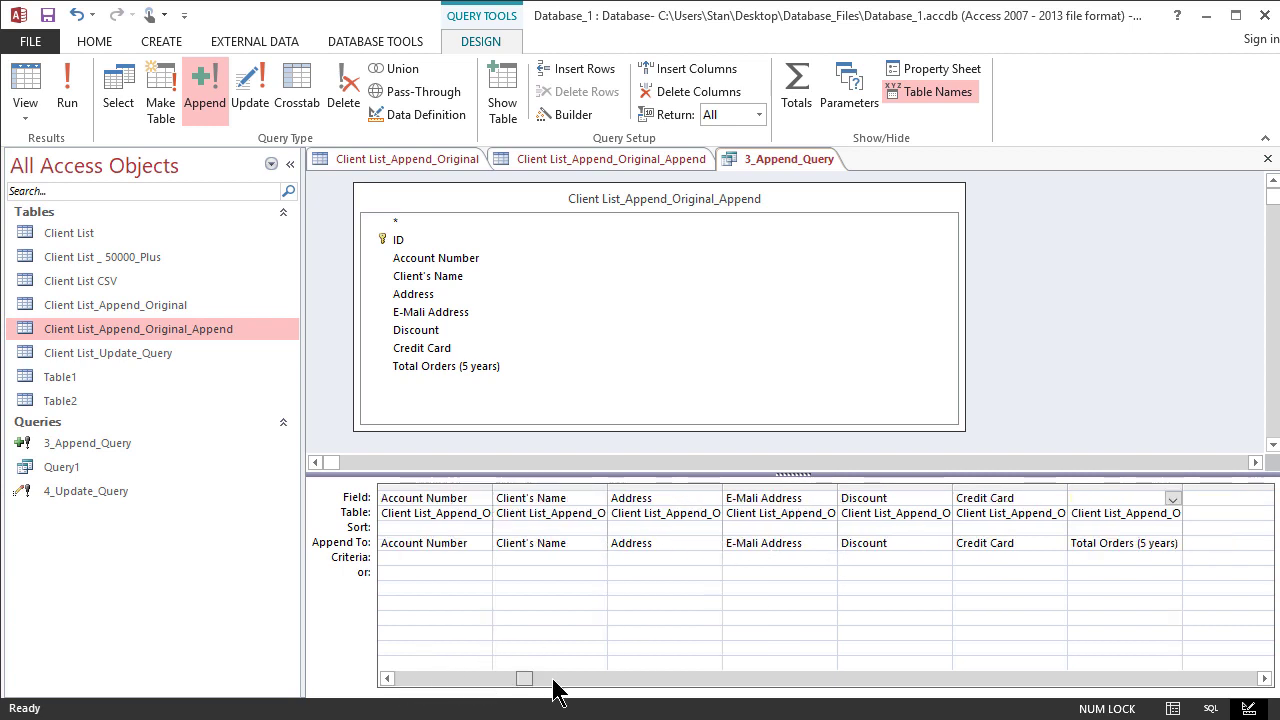
double_click(1183, 486)
click(1005, 569)
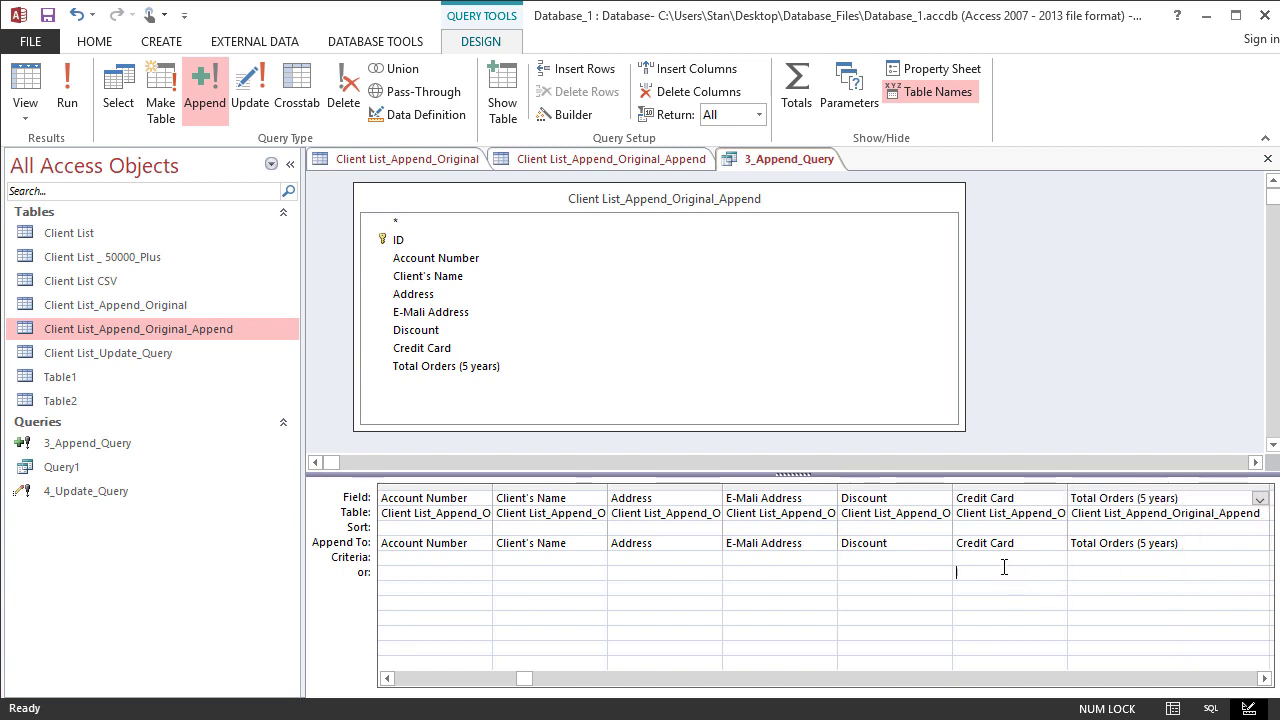
click(457, 561)
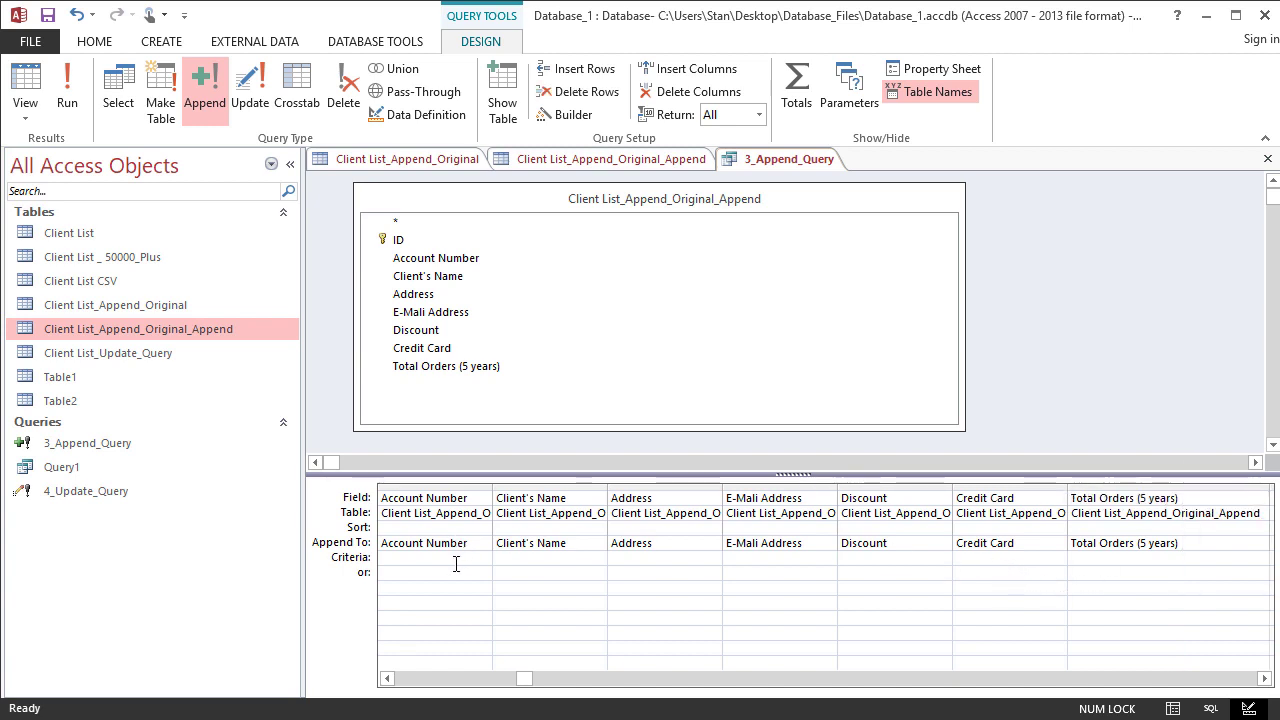
click(503, 680)
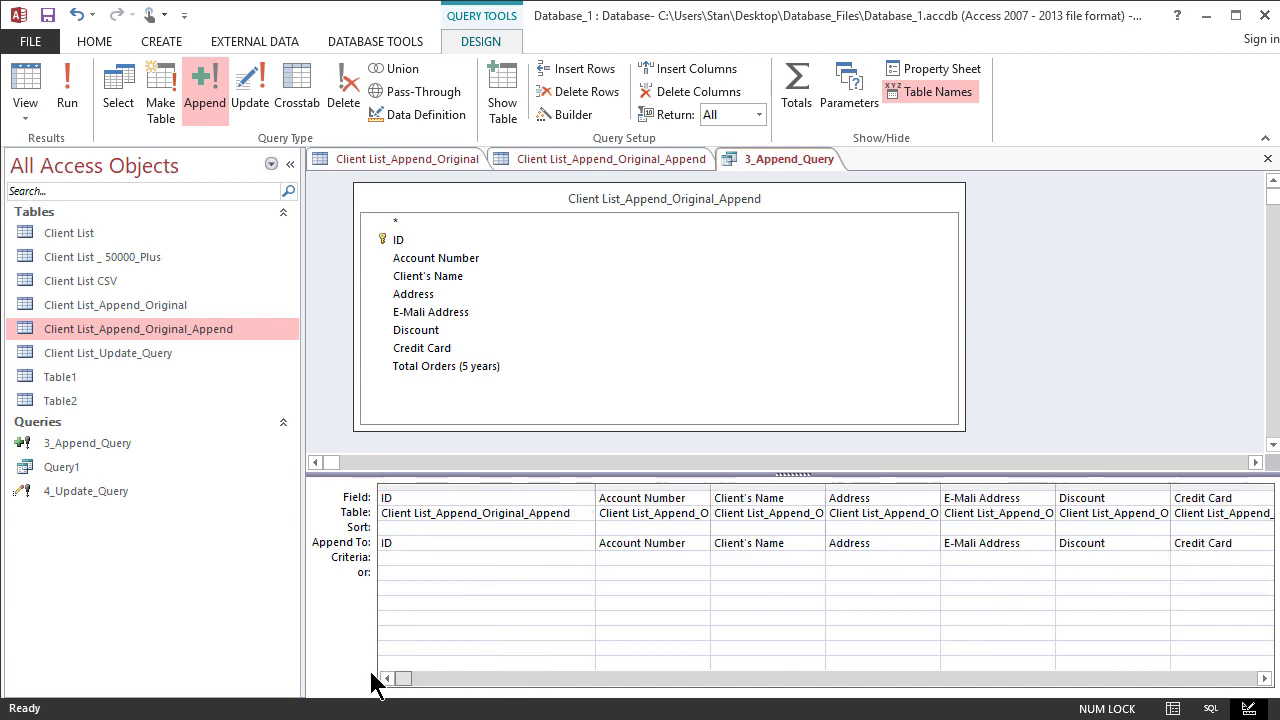
click(428, 566)
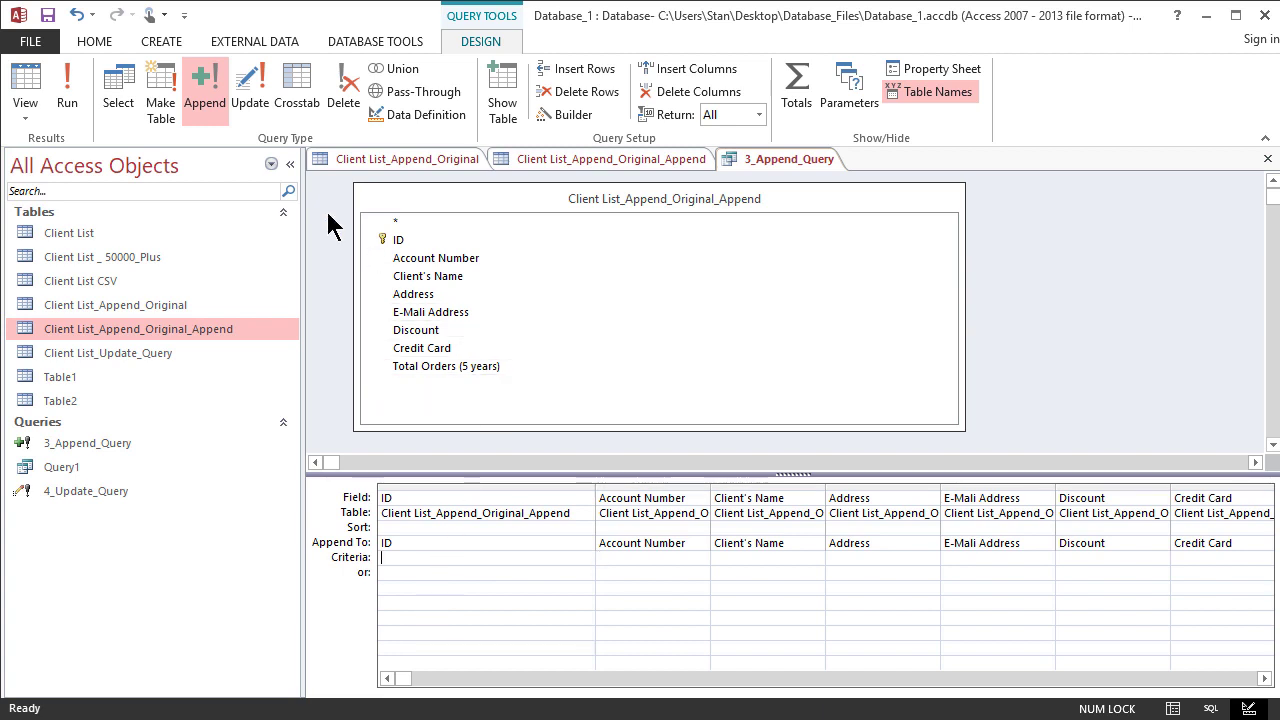
- Run the append query and accept appending the selected rows to the original table
click(80, 89)
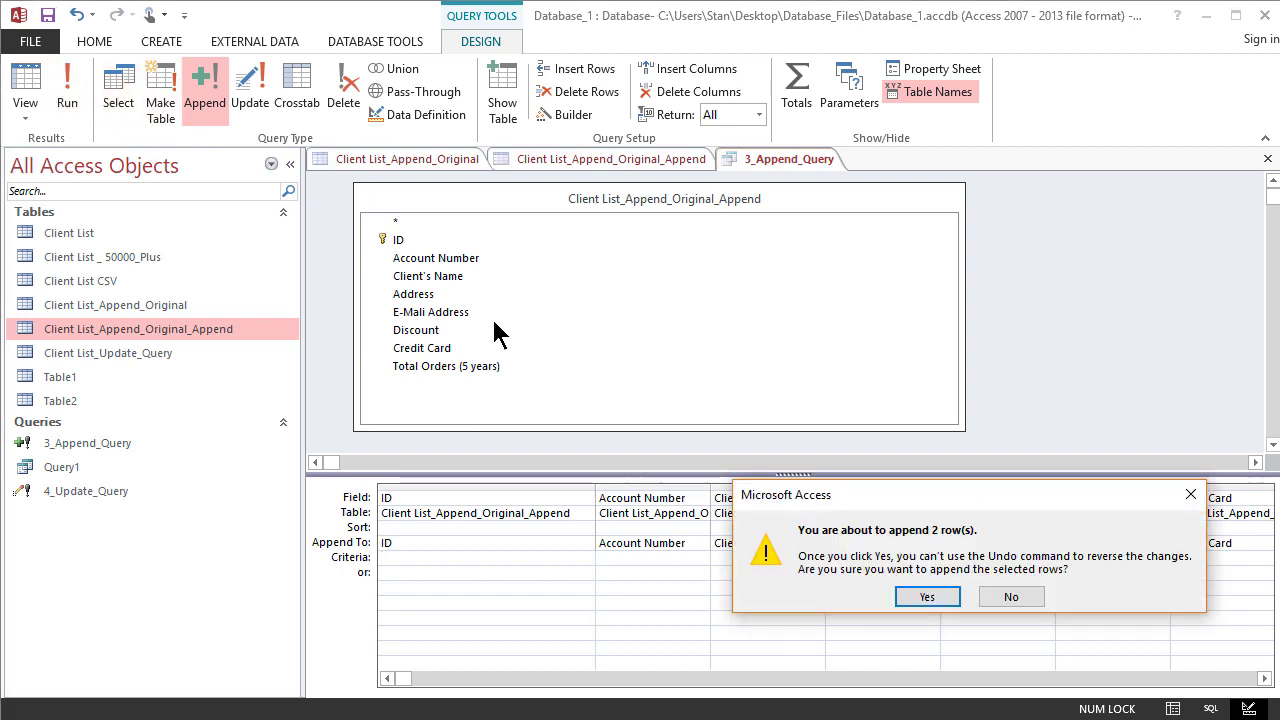
drag(862, 497, 723, 289)
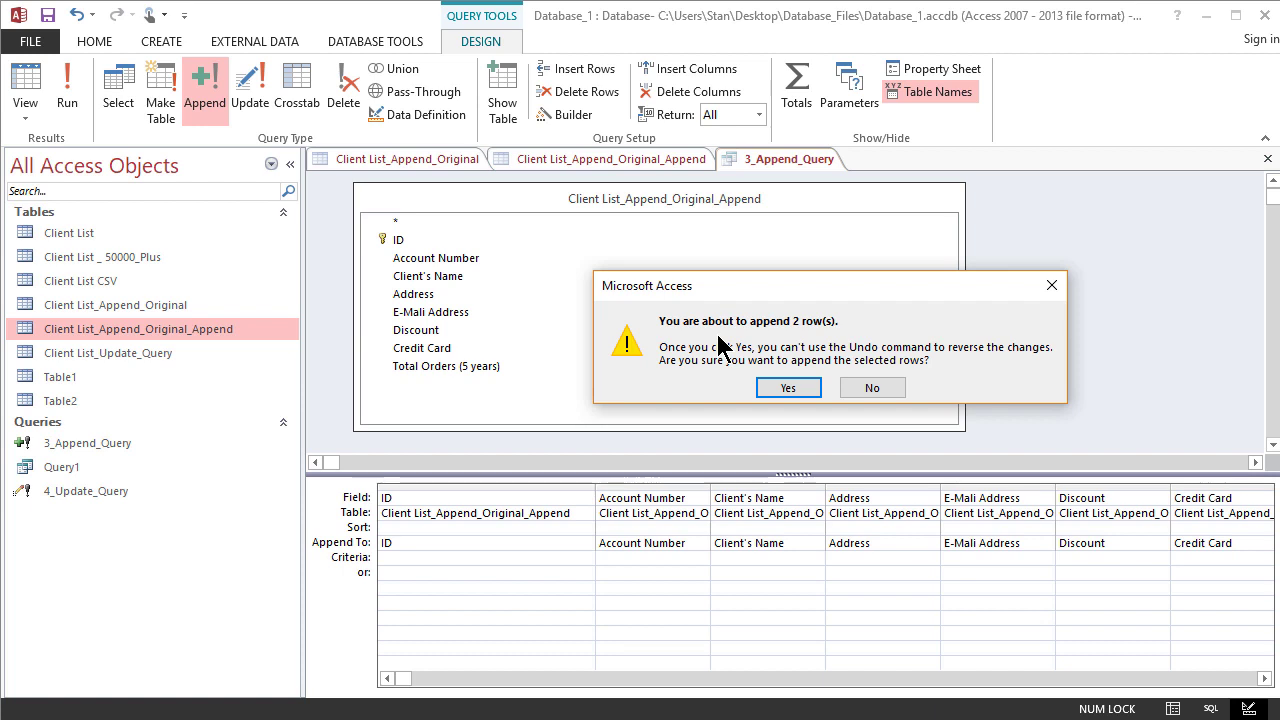
click(788, 389)
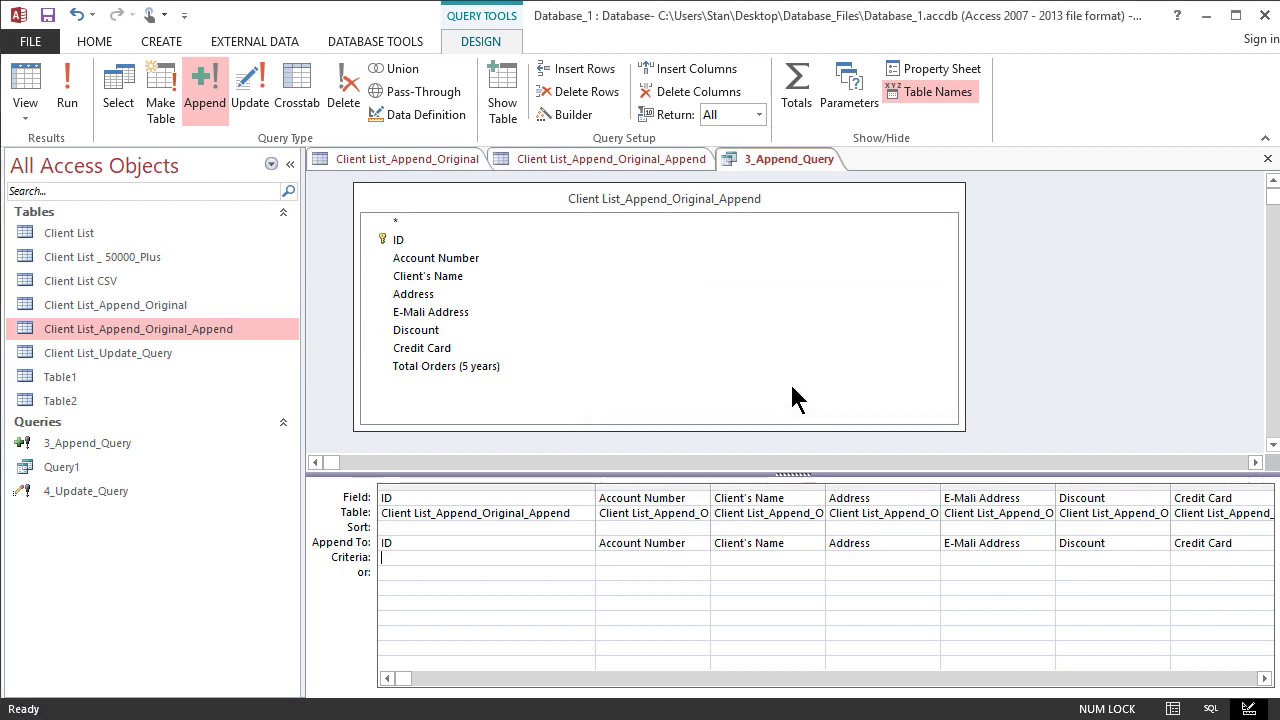
- Close the open Client List_Append_Original and Client List_Append_Original_Append tables, keeping the append query open
click(423, 158)
right_click(423, 158)
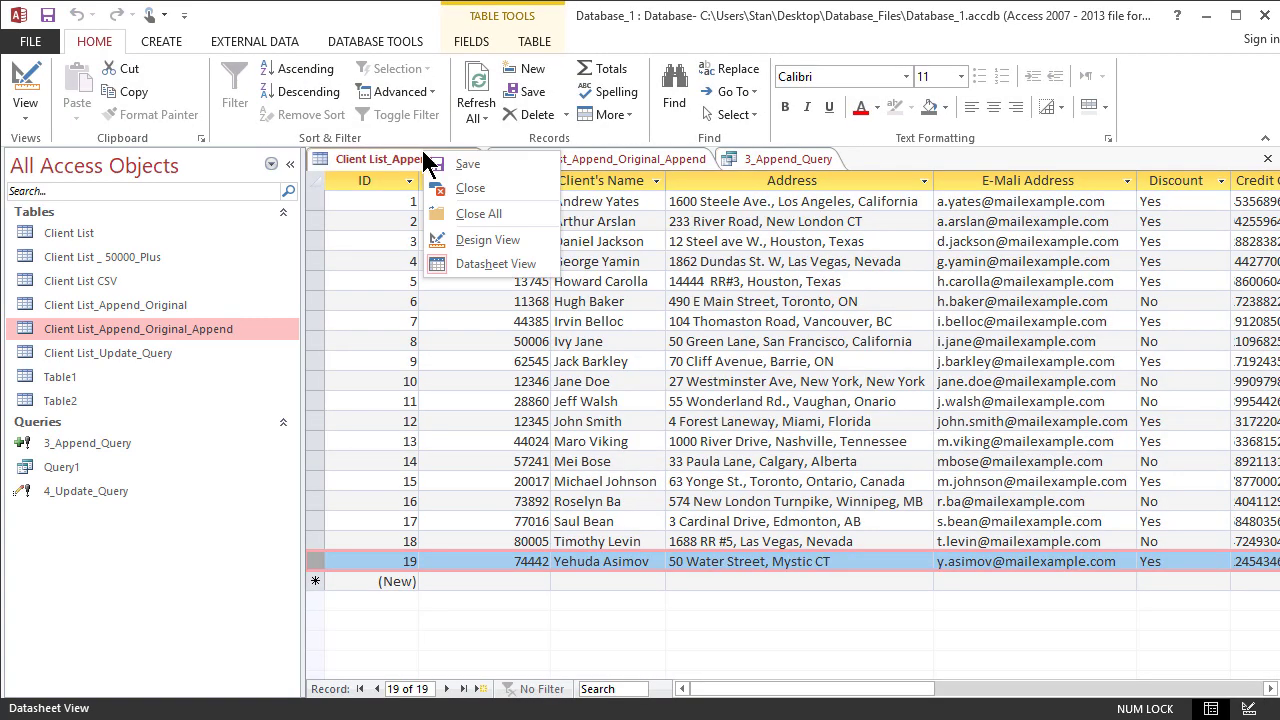
click(465, 185)
click(445, 158)
right_click(445, 158)
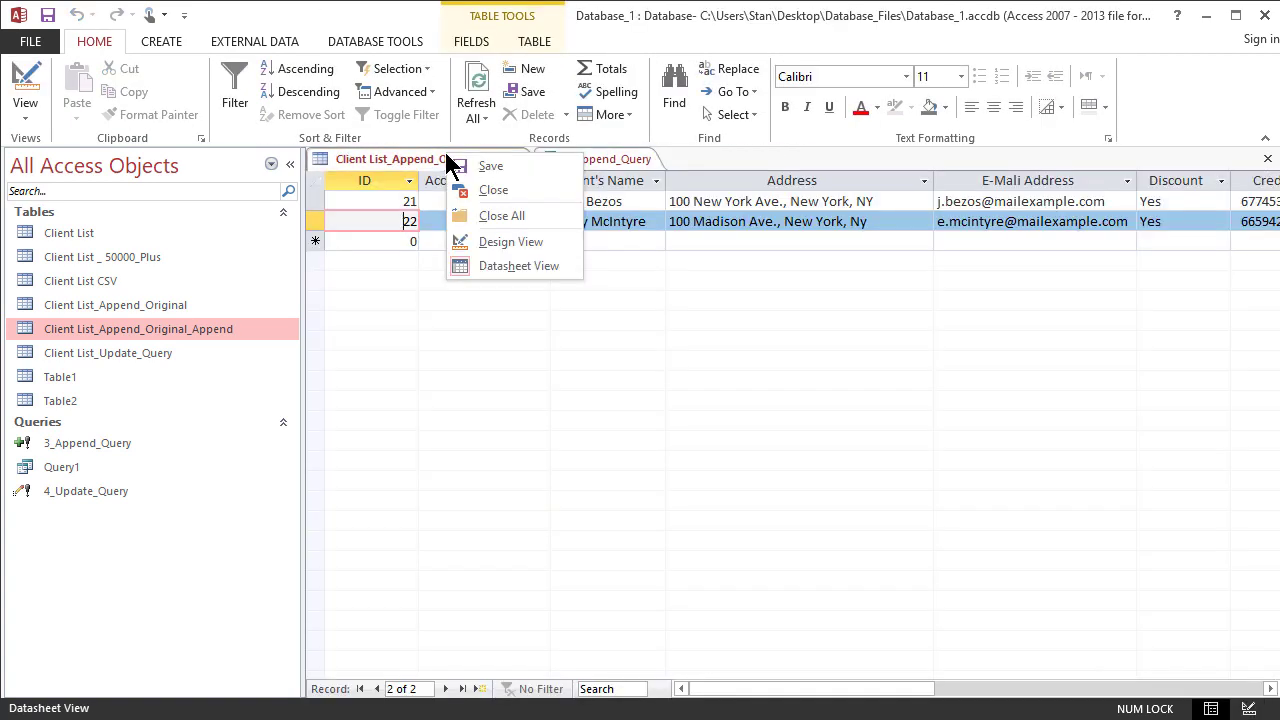
click(478, 188)
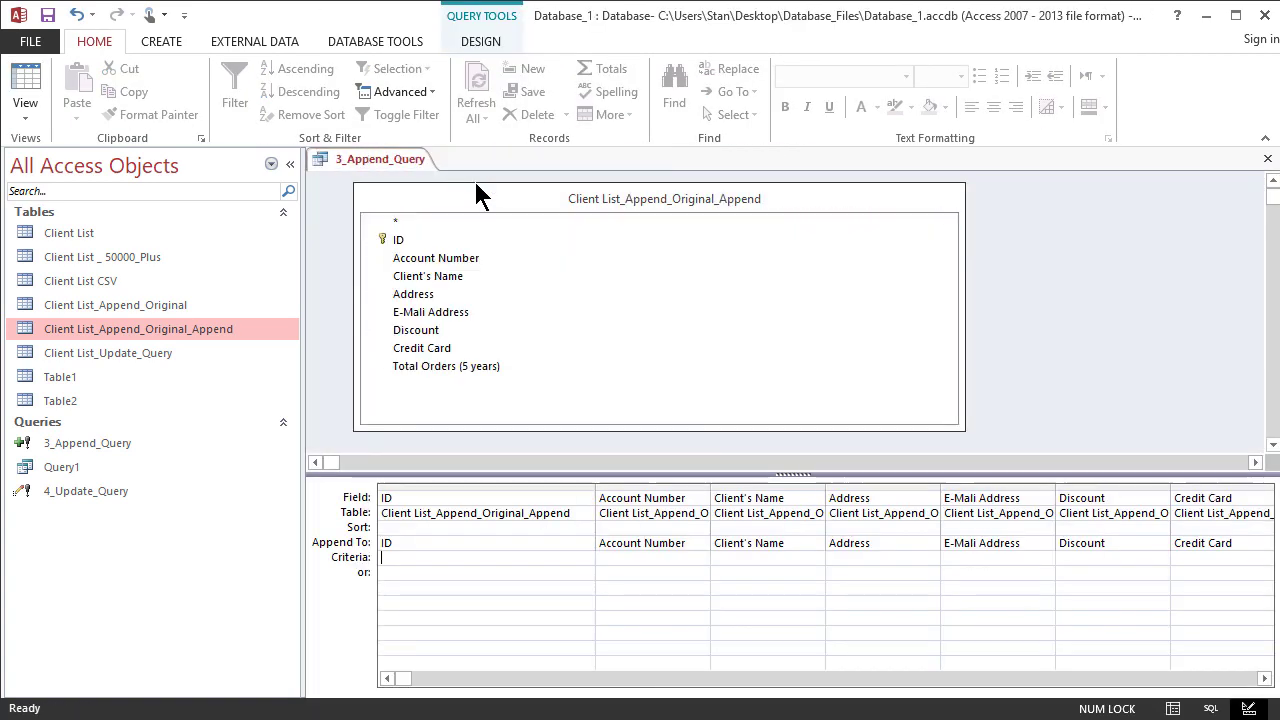
- Reopen the Client List_Append_Original table and check the appended records with ID 21 and 22
click(150, 306)
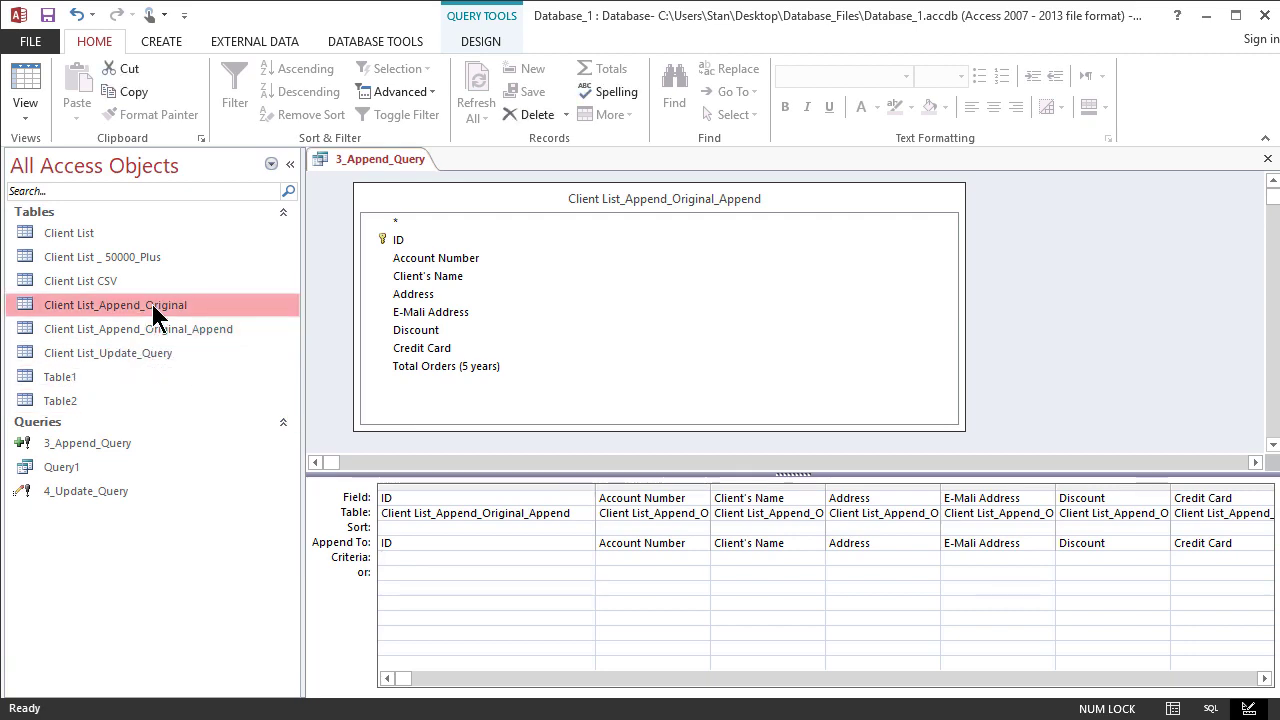
right_click(152, 306)
click(197, 318)
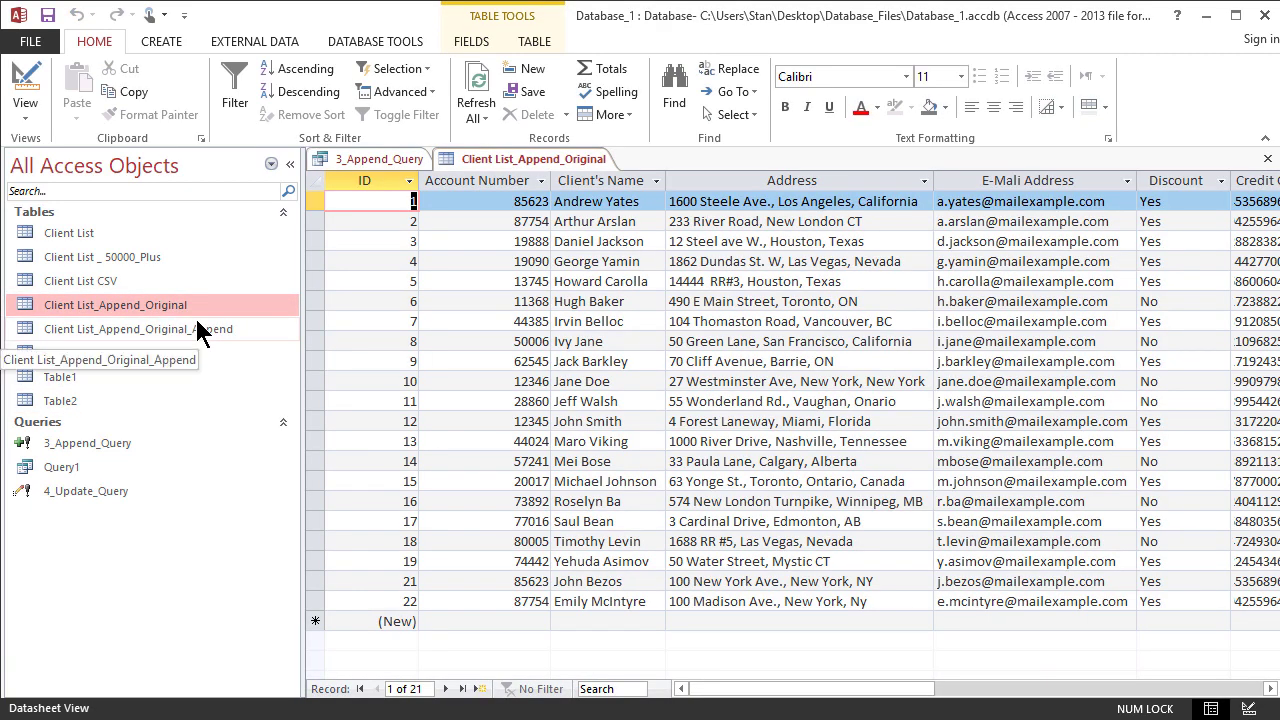
click(406, 601)
click(321, 579)
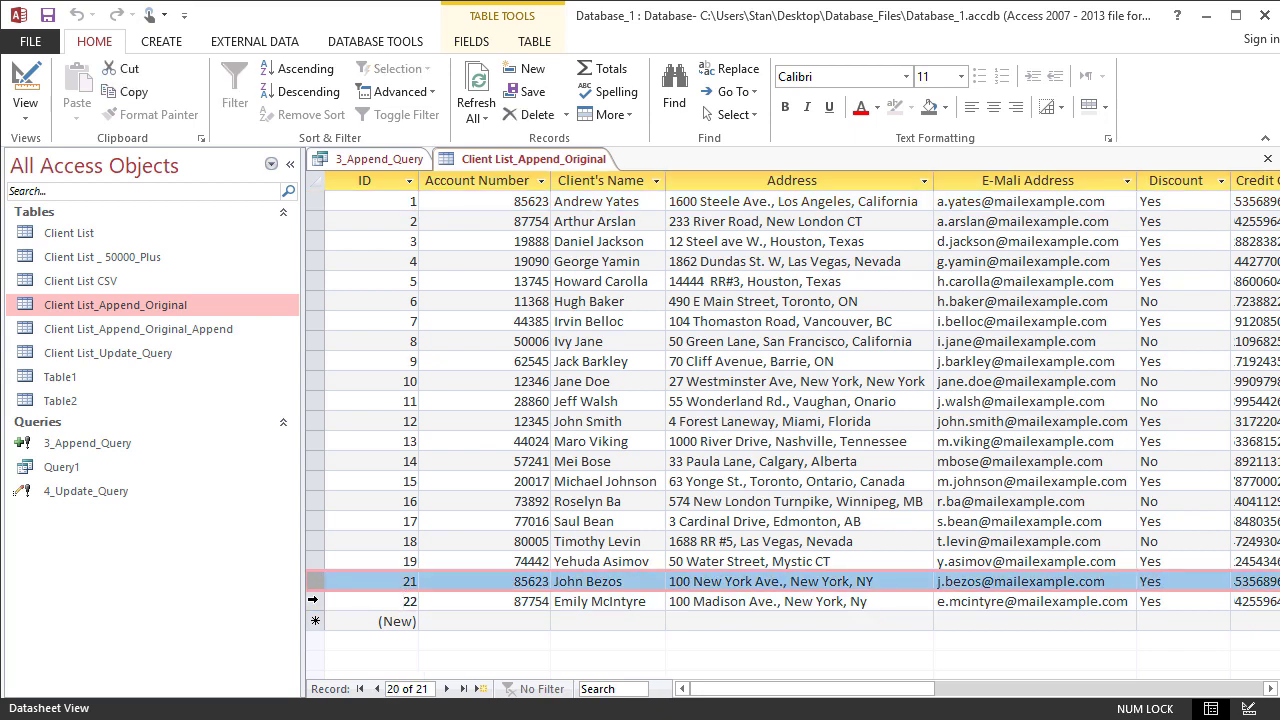
click(314, 601)
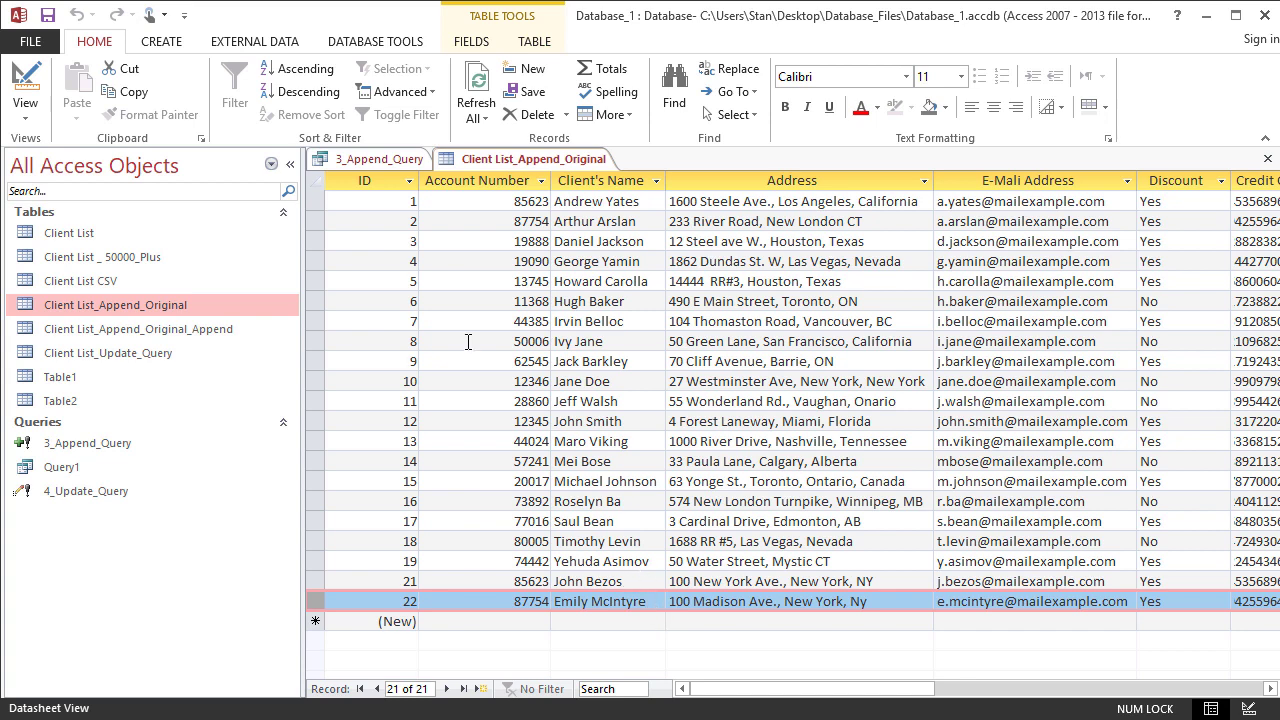
- Open the Client List_Append_Original_Append table and compare its records with those in Client List_Append_Original
click(212, 328)
right_click(212, 328)
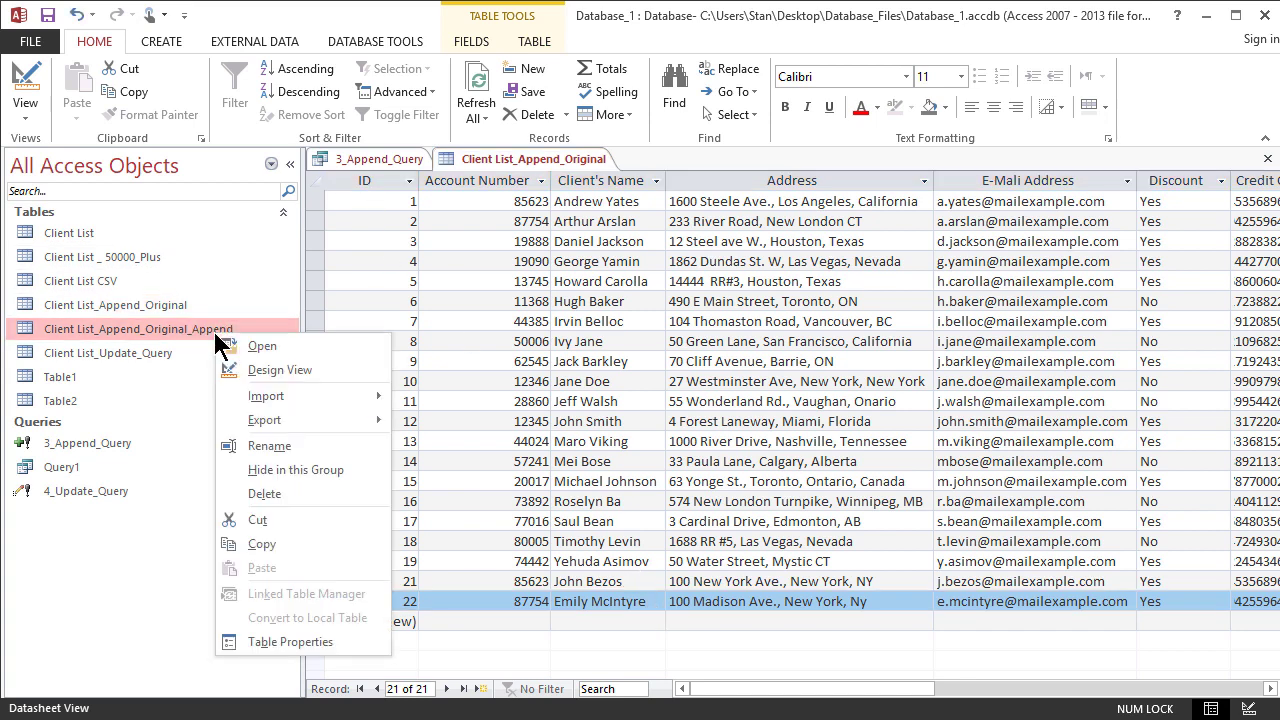
click(245, 342)
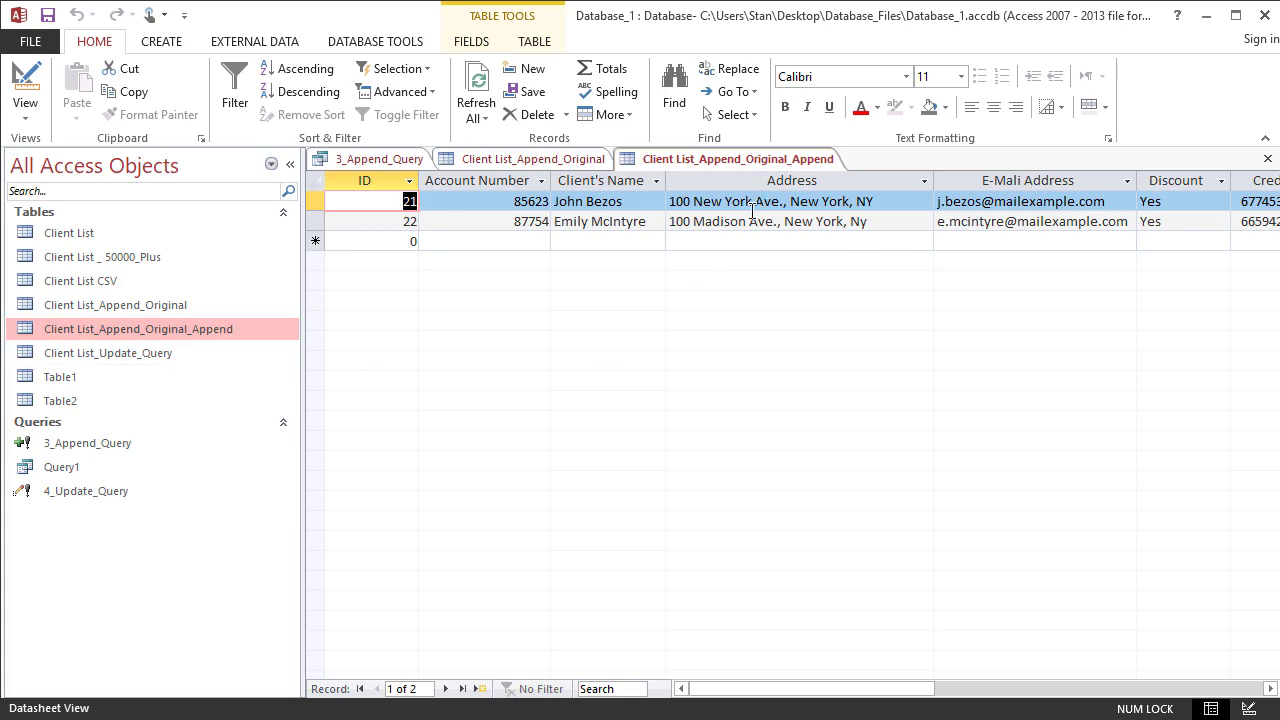
click(505, 162)
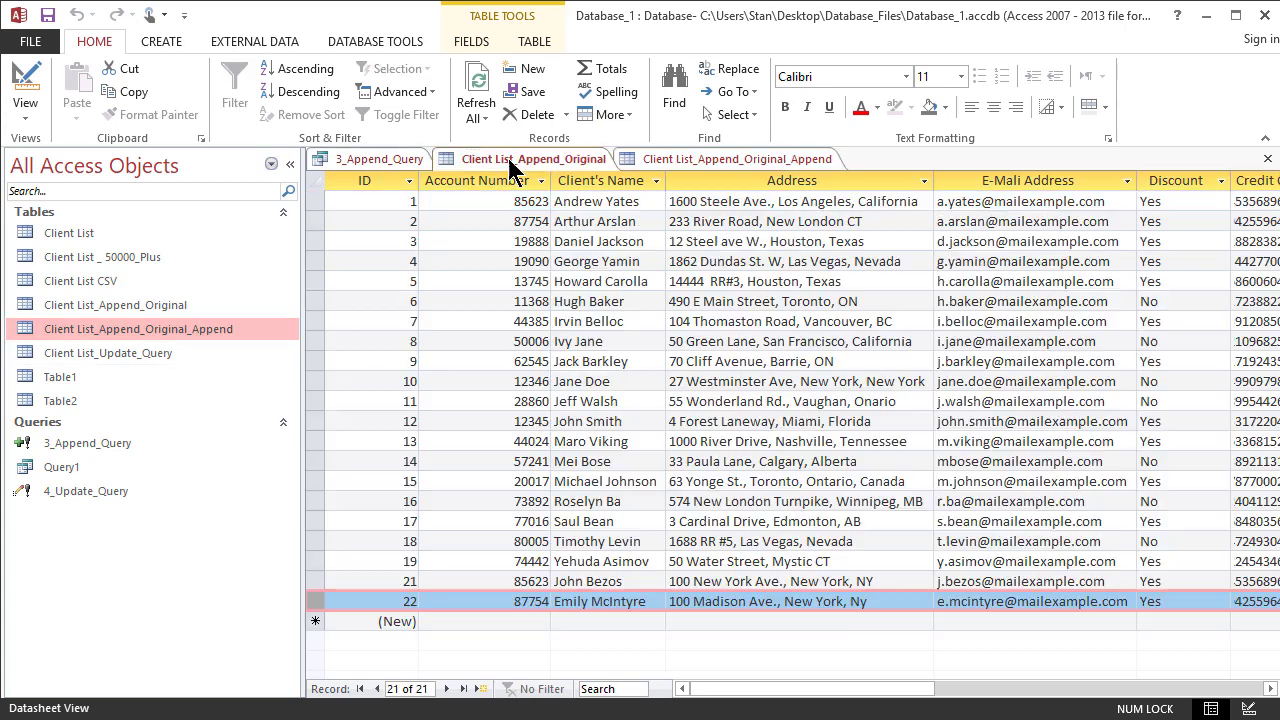